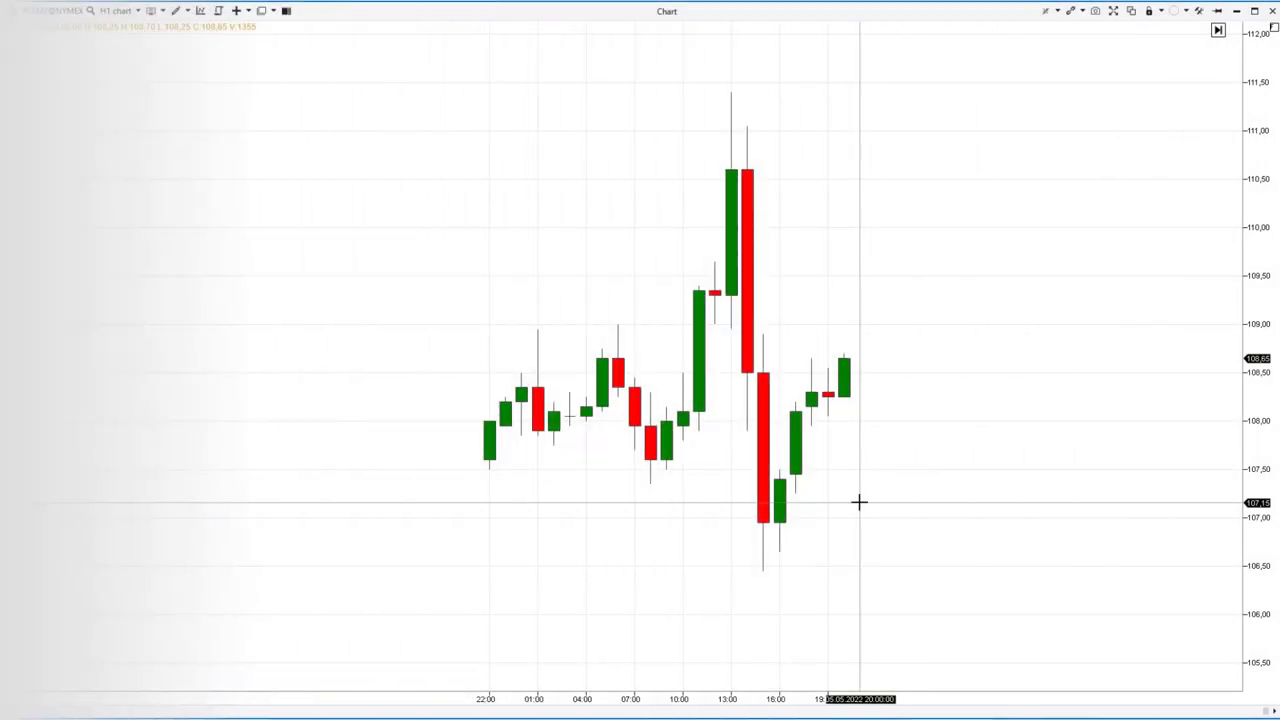
Step: Draw a market profile over all the H1 candles from 22:00 to about 20:00 on 05.05.2022
{"action": "left_click_drag", "start_coordinate": [467, 90], "coordinate": [628, 298]}
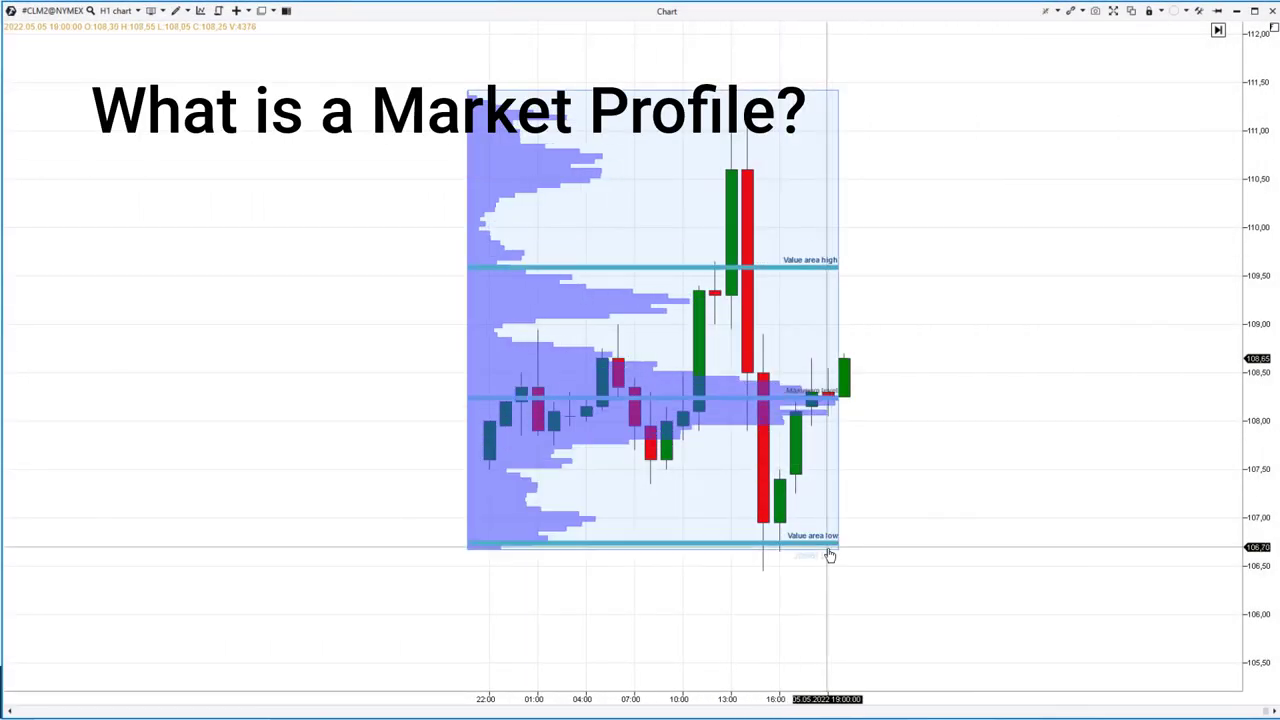
{"action": "left_click_drag", "start_coordinate": [831, 551], "coordinate": [849, 574]}
{"action": "left_click_drag", "start_coordinate": [983, 532], "coordinate": [1052, 653]}
{"action": "left_click_drag", "start_coordinate": [1260, 634], "coordinate": [1251, 80]}
{"action": "left_click_drag", "start_coordinate": [1088, 253], "coordinate": [1123, 549]}
{"action": "left_click_drag", "start_coordinate": [1075, 704], "coordinate": [1008, 706]}
{"action": "left_click_drag", "start_coordinate": [1268, 403], "coordinate": [1256, 206]}
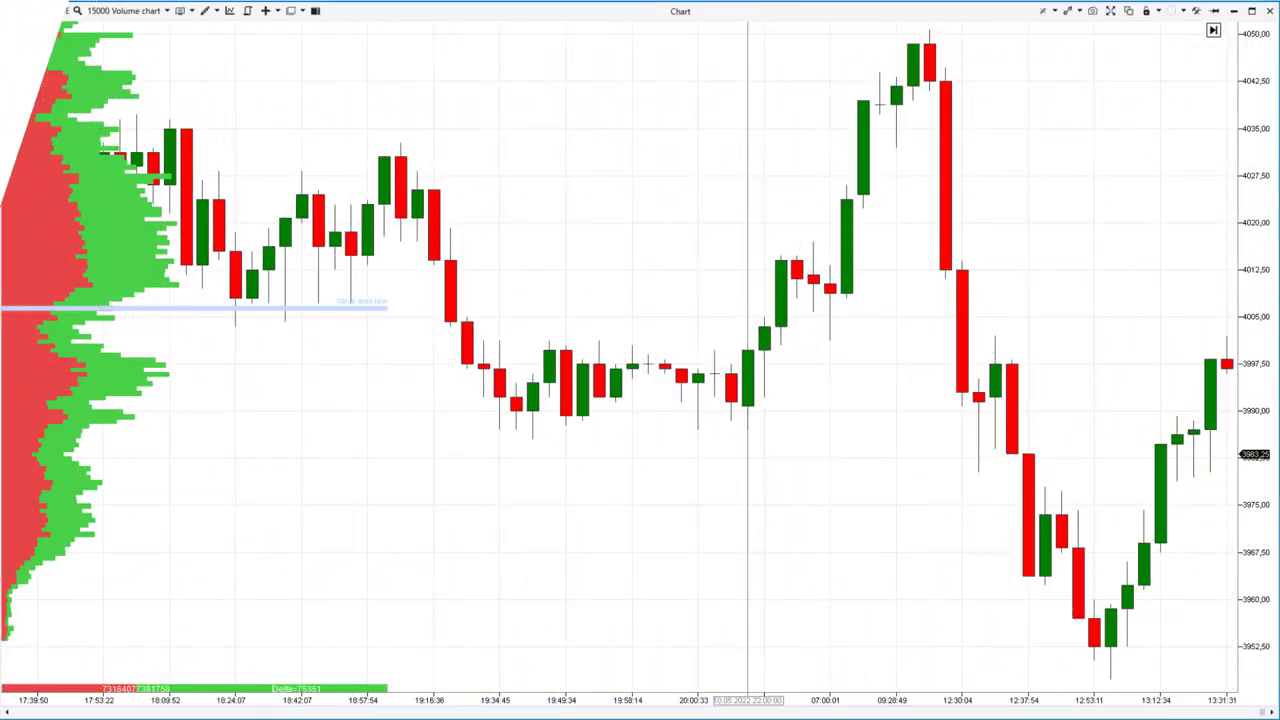
Step: Try the TPO and the TPO and Profile modes on the fixed current-month profile, finishing with Profile over TPO
{"action": "double_click", "coordinate": [101, 230]}
{"action": "left_click", "coordinate": [676, 199]}
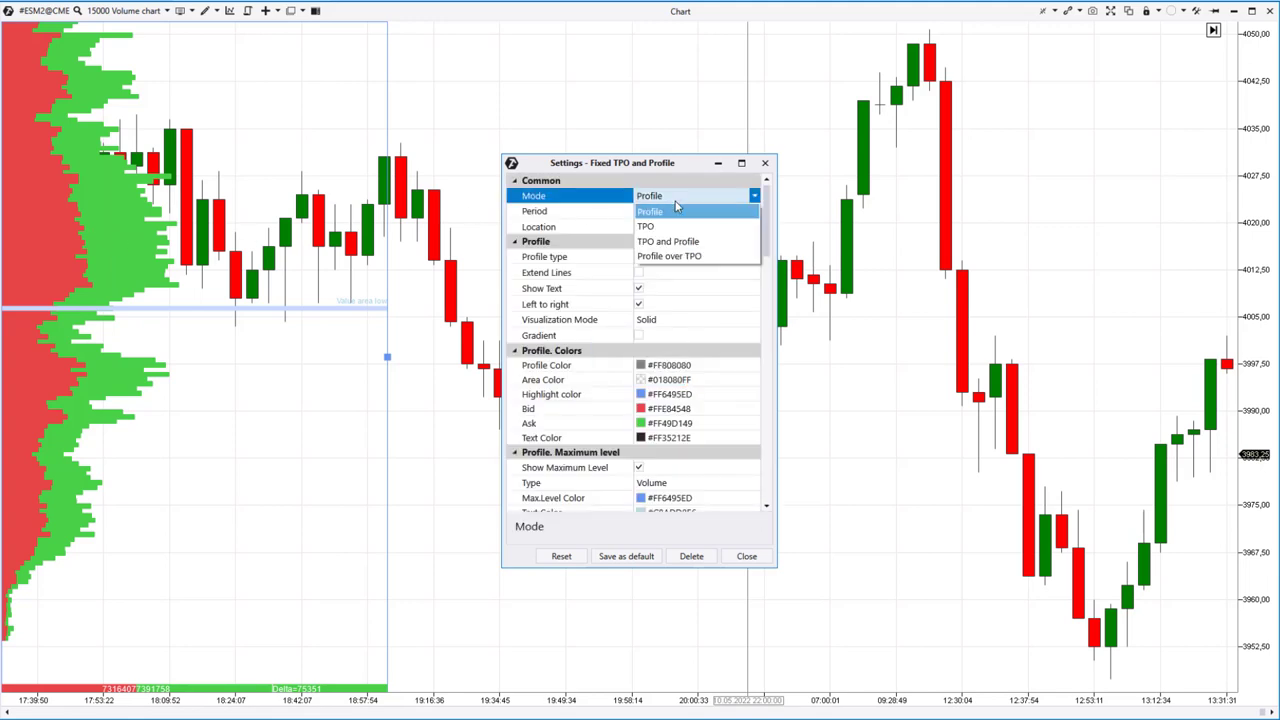
{"action": "left_click", "coordinate": [676, 227]}
{"action": "left_click", "coordinate": [692, 199]}
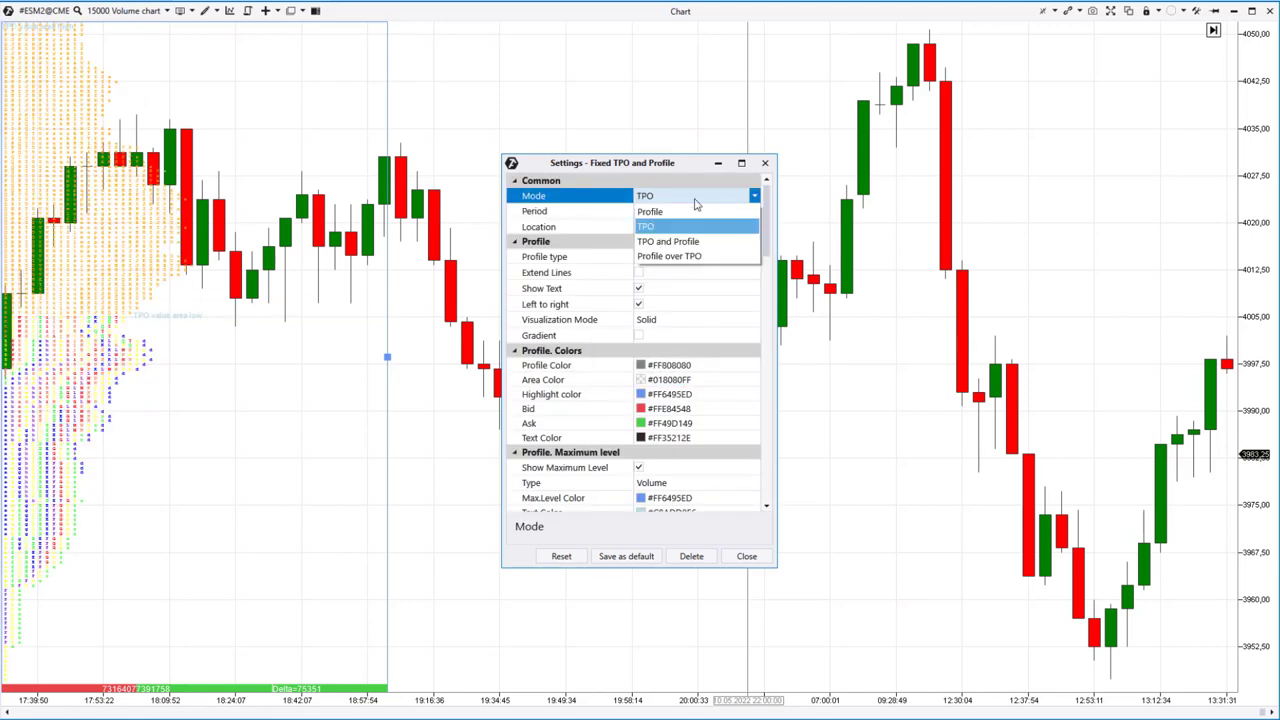
{"action": "left_click", "coordinate": [688, 242]}
{"action": "left_click", "coordinate": [700, 199]}
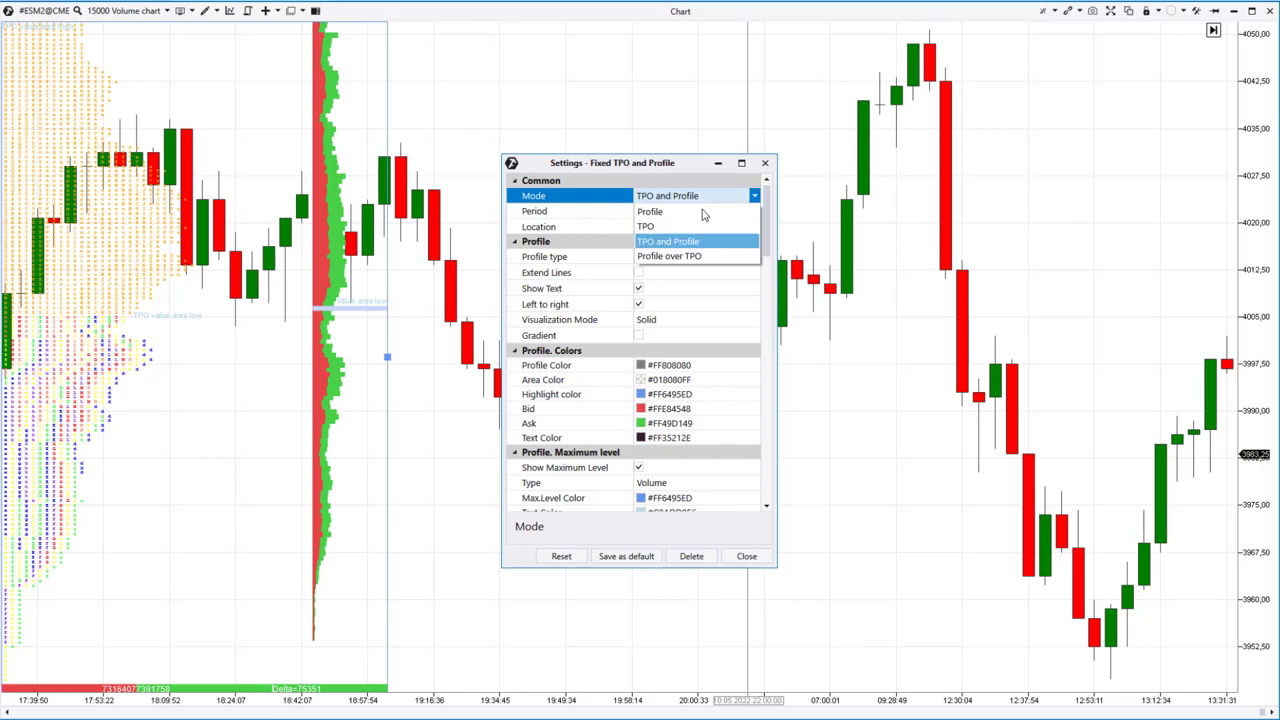
{"action": "left_click", "coordinate": [700, 258]}
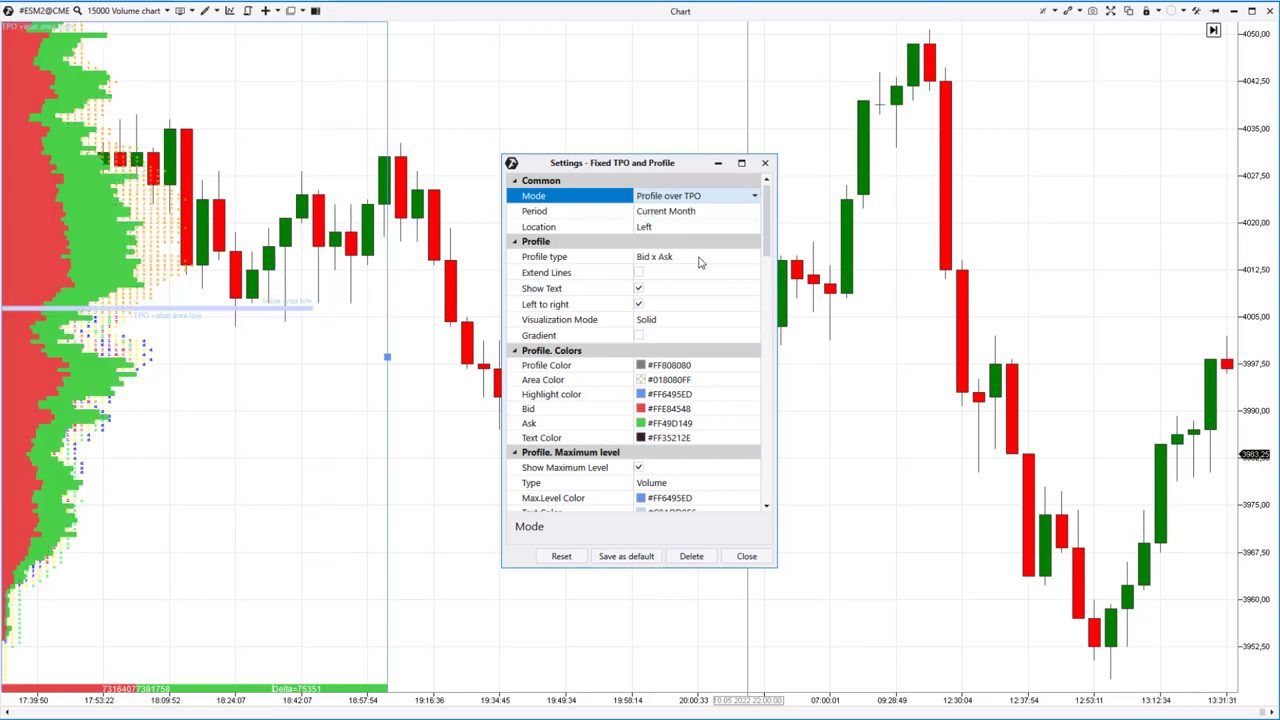
{"action": "left_click", "coordinate": [747, 556]}
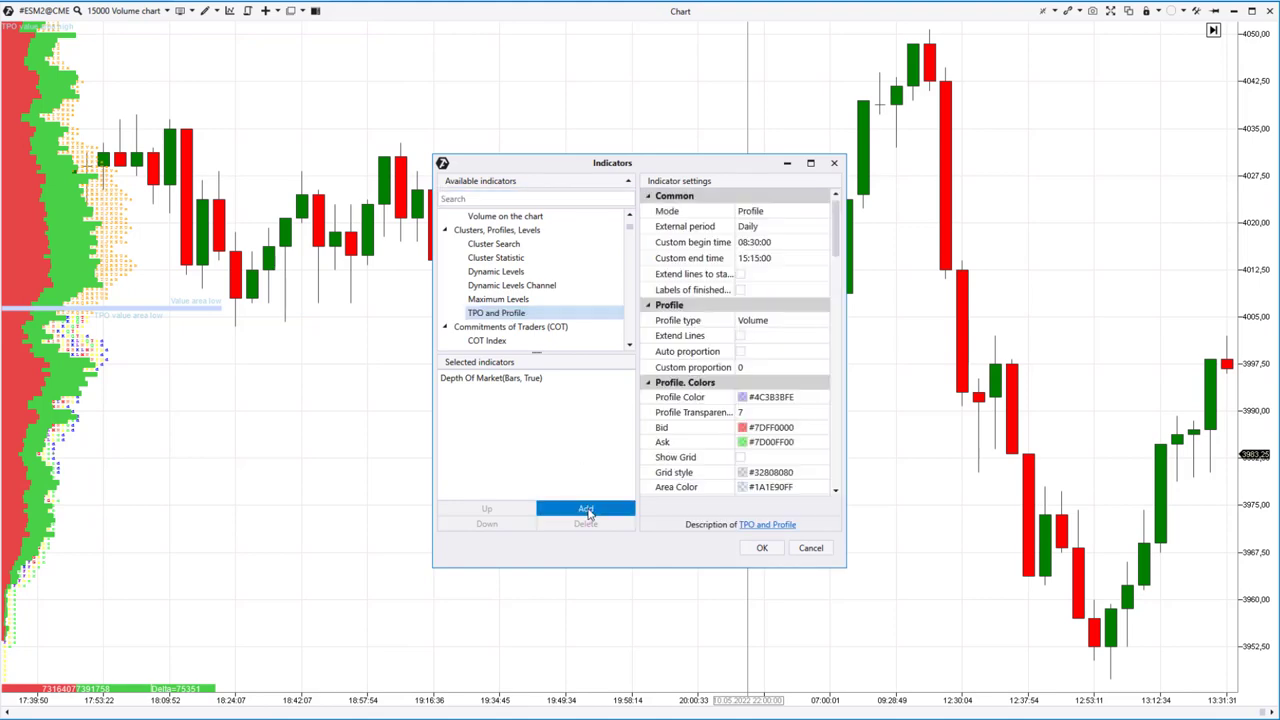
Step: Add the TPO and Profile indicator to the chart with its daily volume profile settings
{"action": "left_click", "coordinate": [585, 508]}
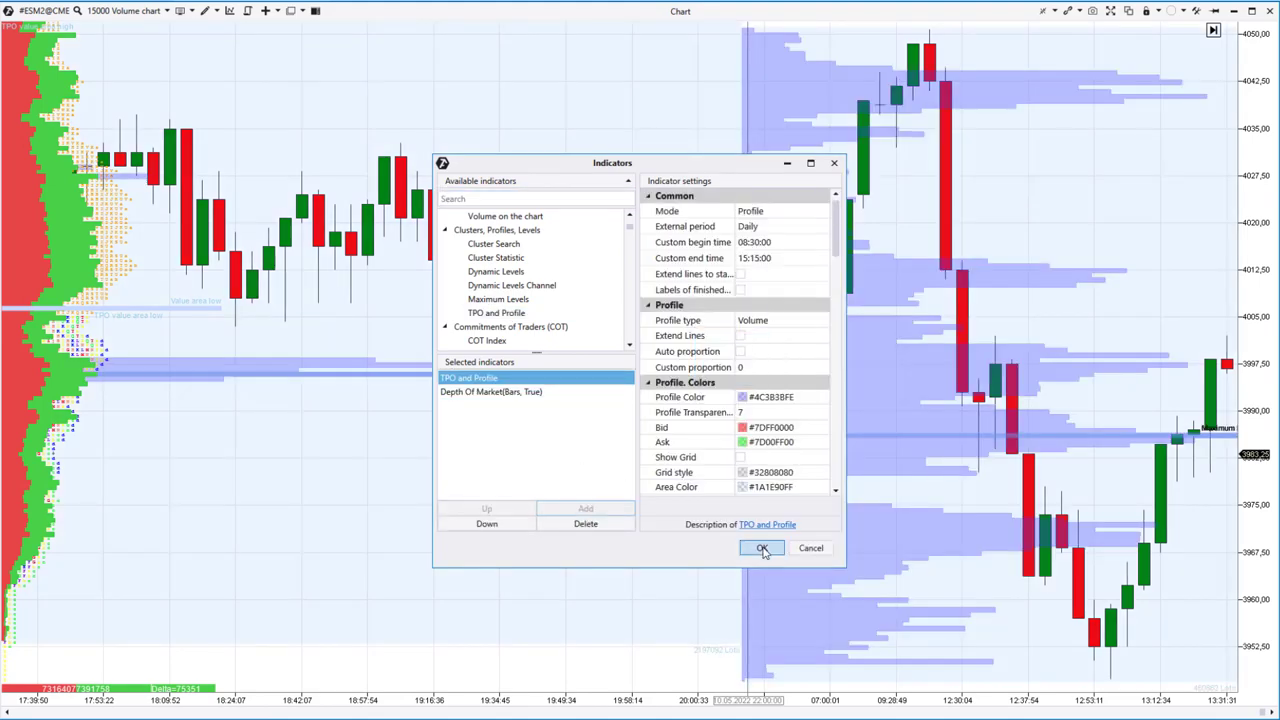
{"action": "left_click", "coordinate": [762, 548]}
Step: Draw a market profile over the candles from about 18:55 to 19:35 on 10.05.2022, and delete it
{"action": "left_click_drag", "start_coordinate": [677, 506], "coordinate": [557, 475]}
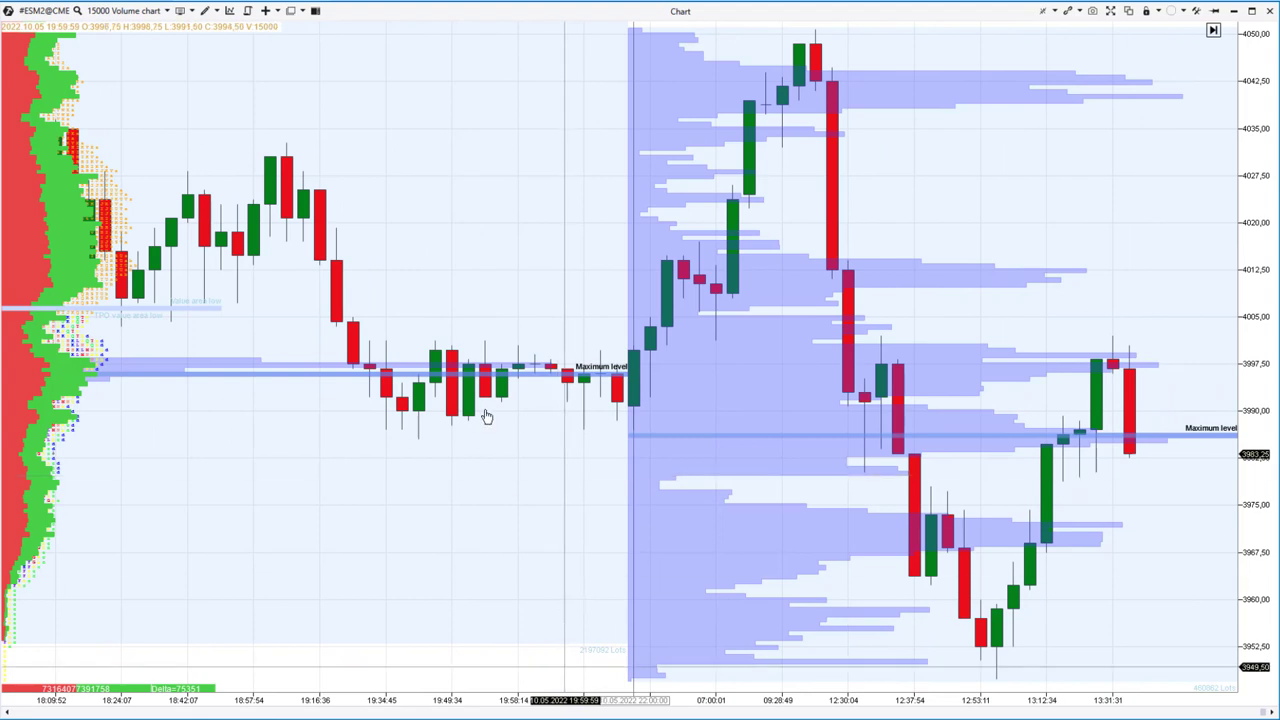
{"action": "left_click_drag", "start_coordinate": [232, 107], "coordinate": [398, 532]}
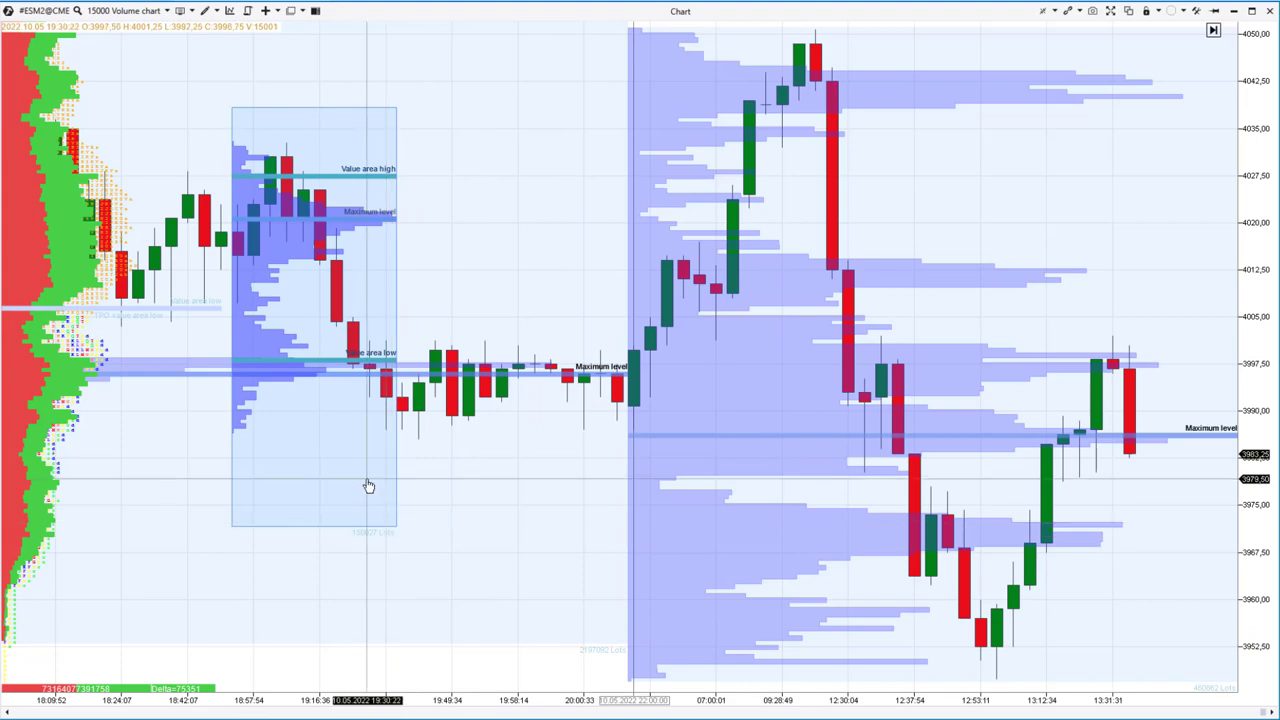
{"action": "key", "text": "Delete"}
Step: Find the Dynamic Levels Channel indicator by searching for "dy" and add it to the chart with period 40
{"action": "left_click_drag", "start_coordinate": [829, 694], "coordinate": [709, 694]}
{"action": "left_click_drag", "start_coordinate": [397, 534], "coordinate": [779, 554]}
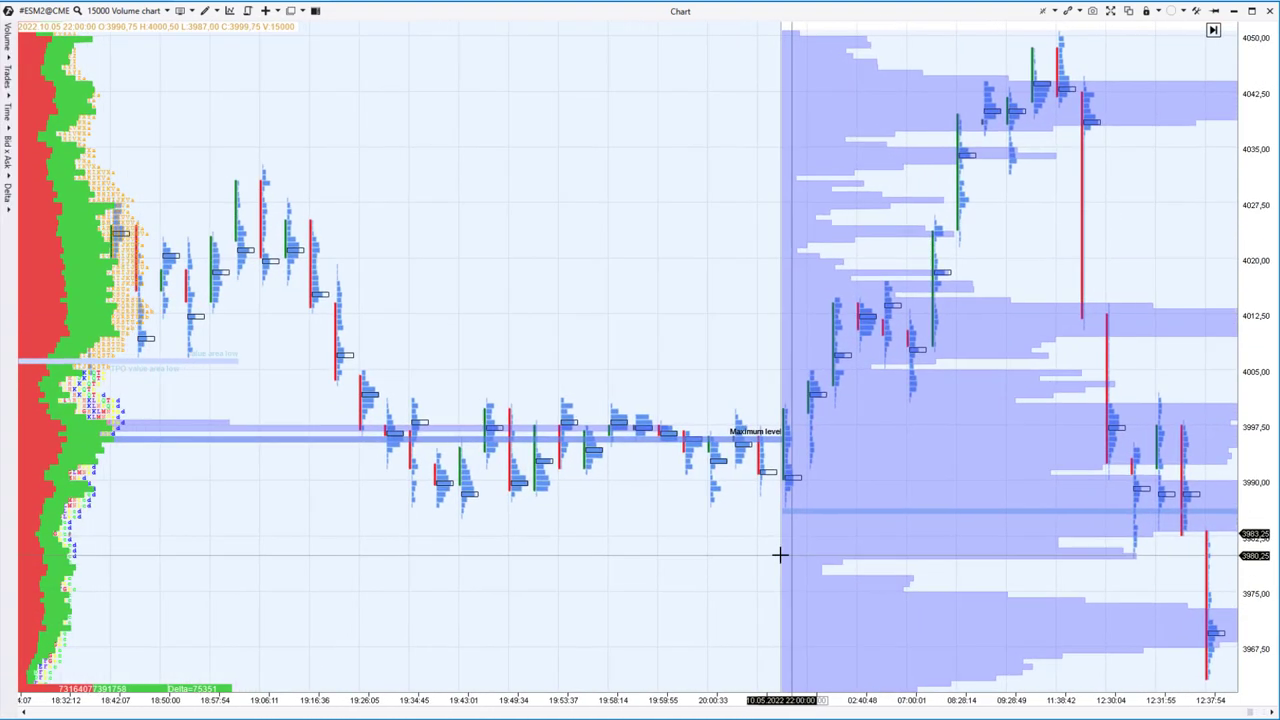
{"action": "key", "text": "ctrl+i"}
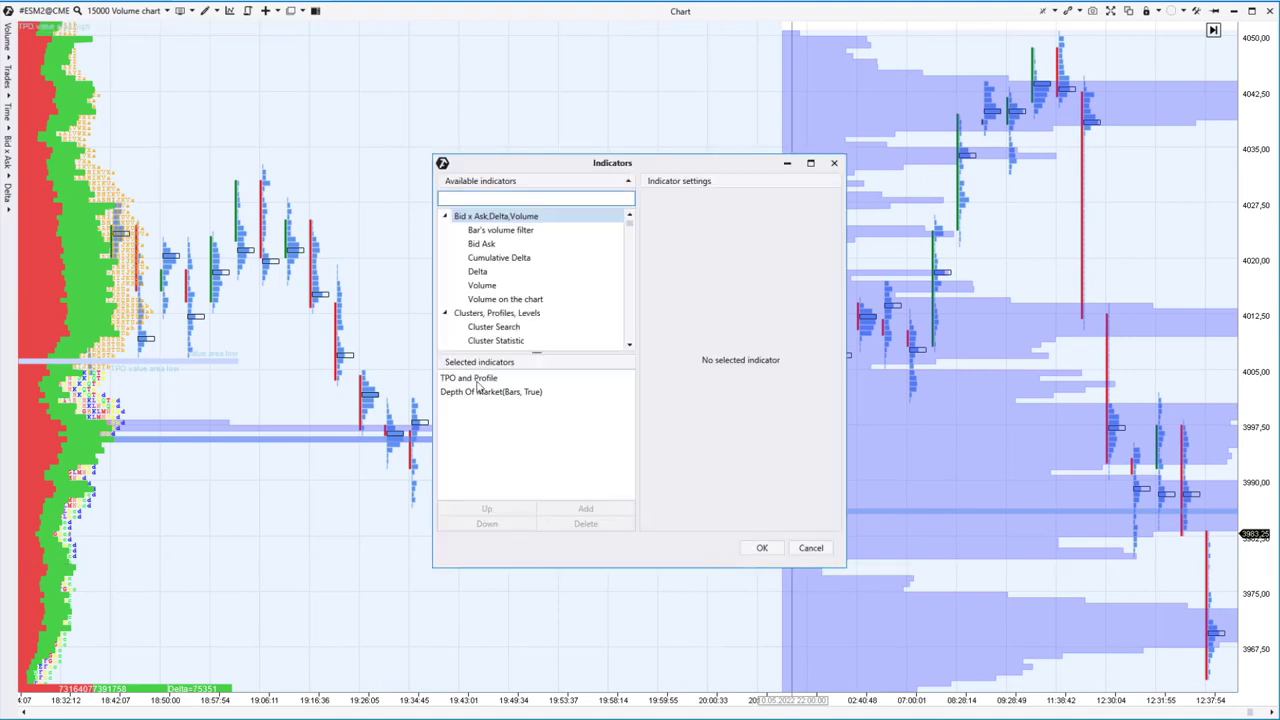
{"action": "type", "text": "dy"}
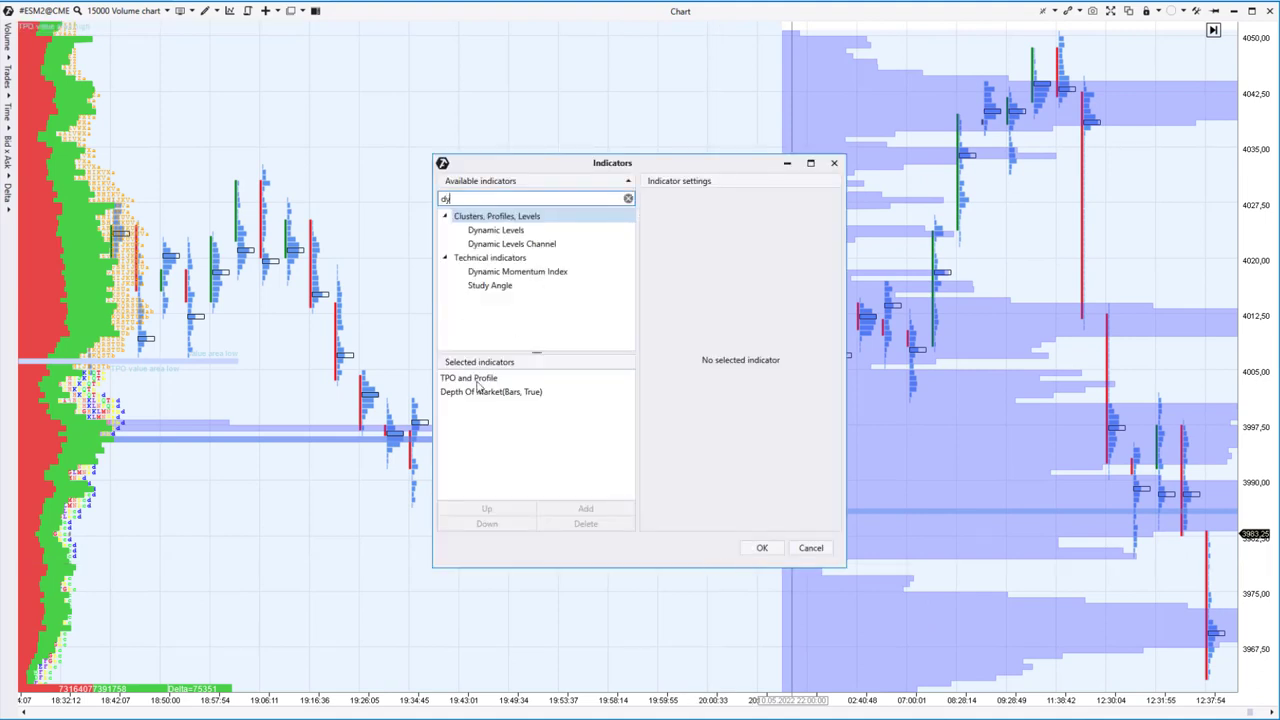
{"action": "left_click", "coordinate": [511, 242]}
{"action": "left_click", "coordinate": [600, 510]}
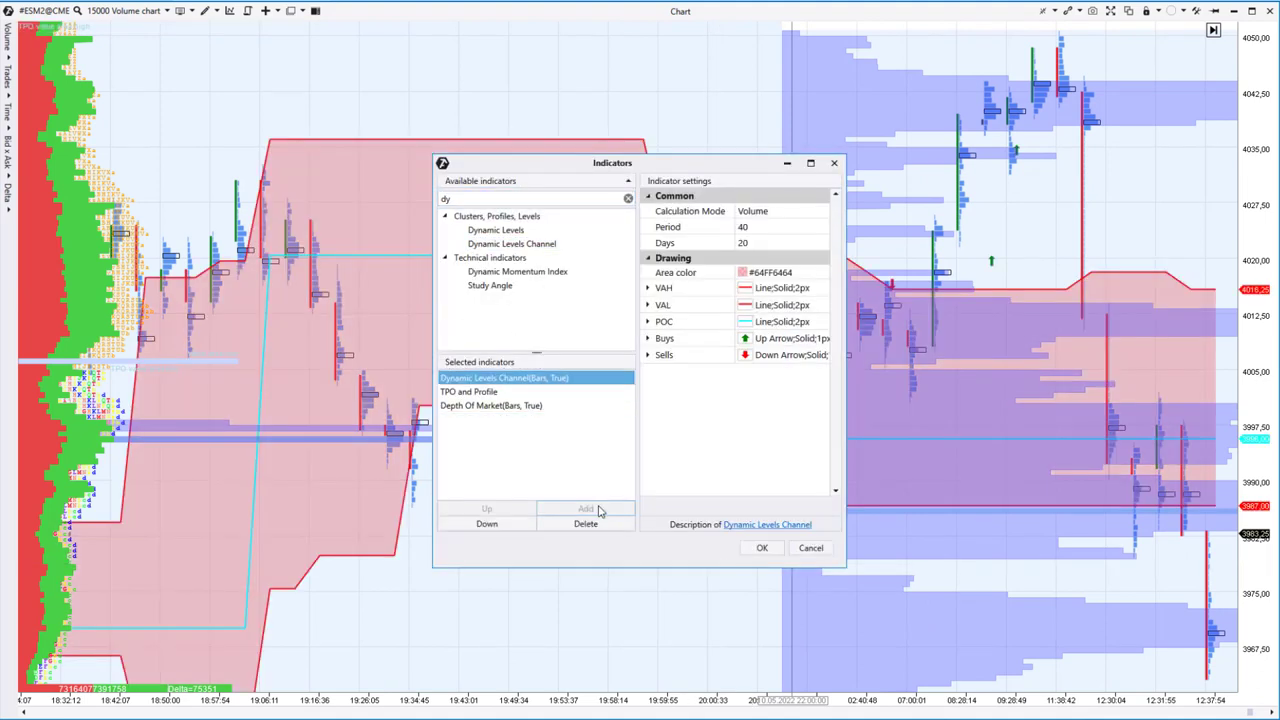
{"action": "left_click", "coordinate": [760, 549]}
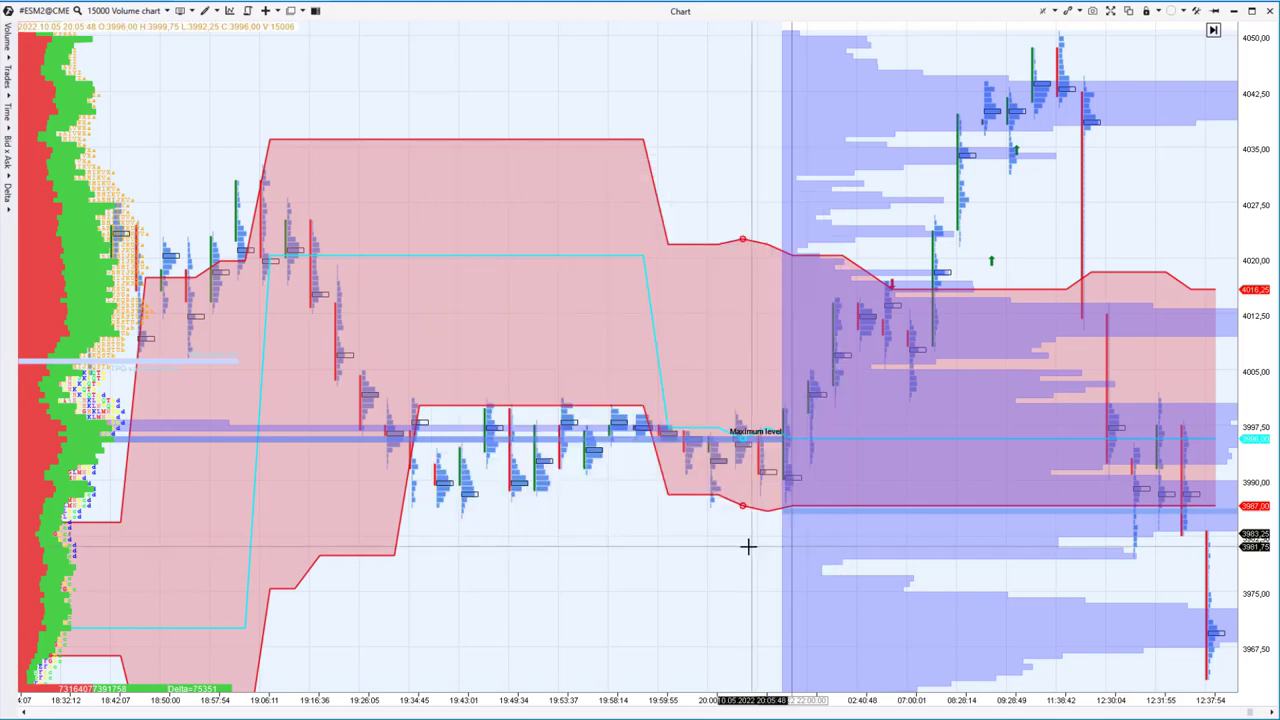
{"action": "left_click_drag", "start_coordinate": [523, 571], "coordinate": [312, 544]}
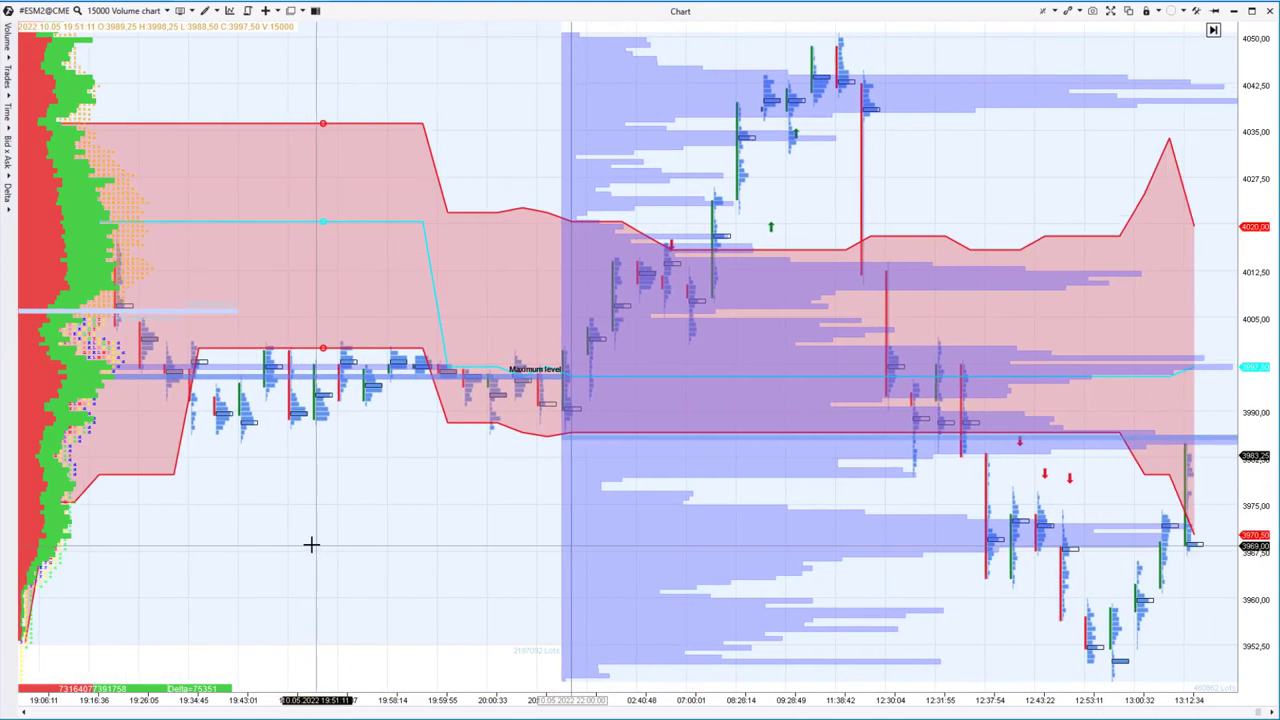
{"action": "scroll", "coordinate": [311, 544], "scroll_direction": "down", "scroll_amount": 1}
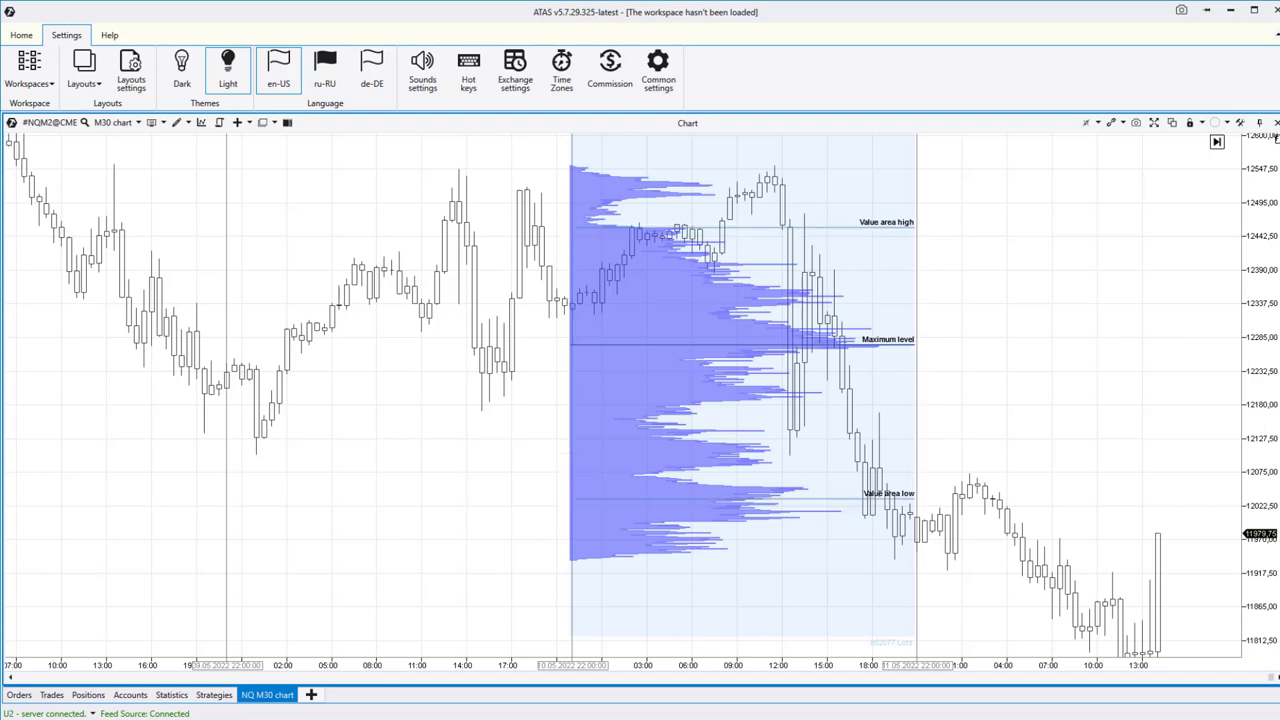
Step: Open the platform's common settings from the NQ M30 chart workspace
{"action": "left_click", "coordinate": [659, 66]}
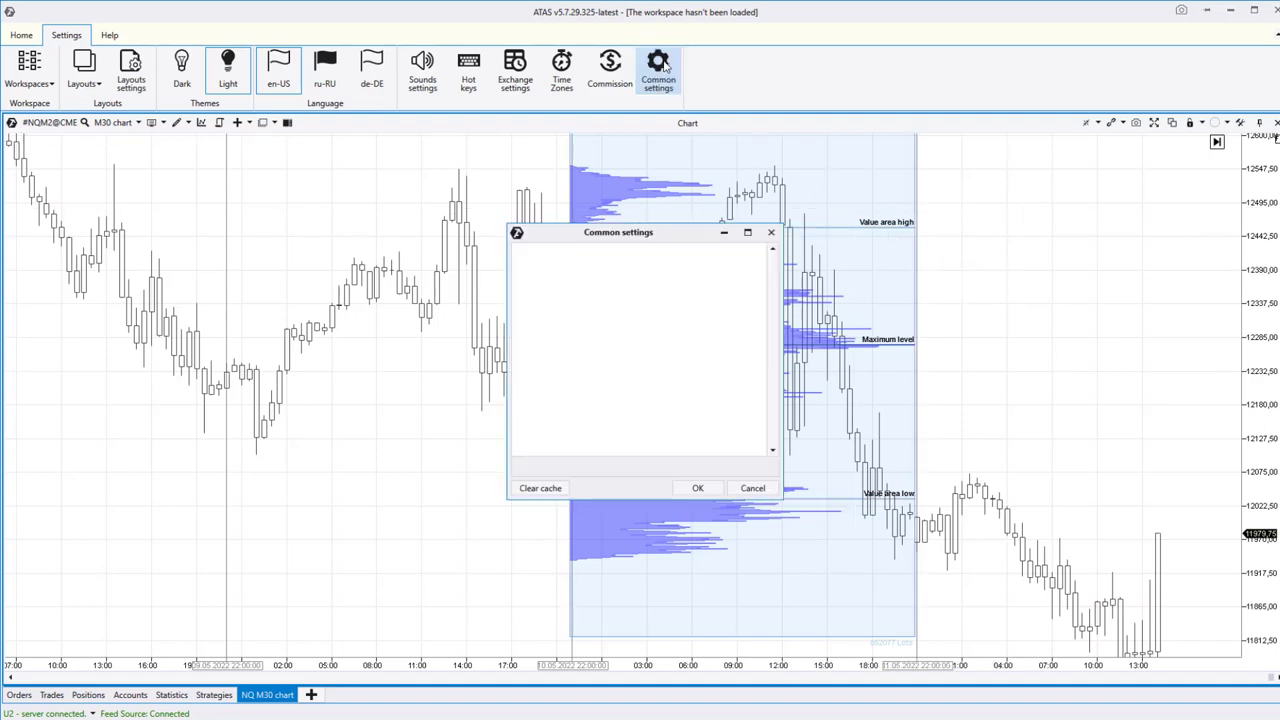
{"action": "left_click", "coordinate": [655, 265]}
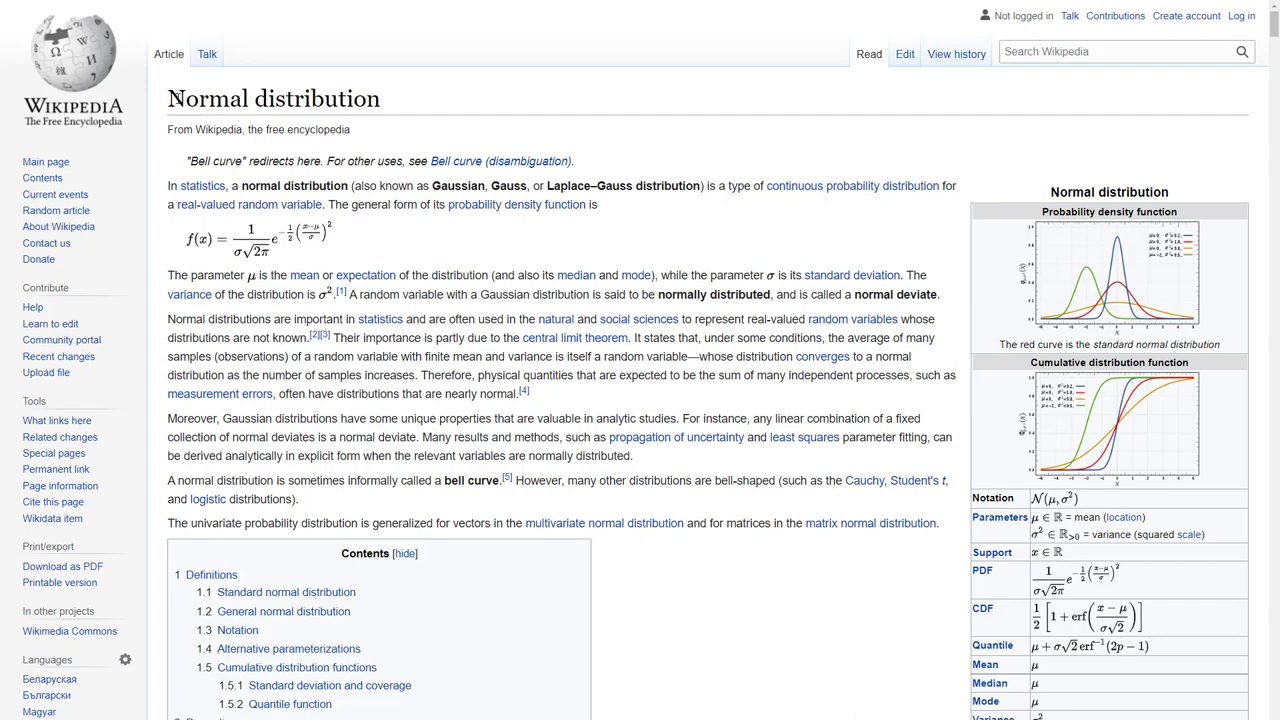
Step: Switch to the Wikipedia article on normal distribution and examine the bell-curve figure in the Standard deviation and coverage section
{"action": "left_click_drag", "start_coordinate": [174, 97], "coordinate": [380, 99]}
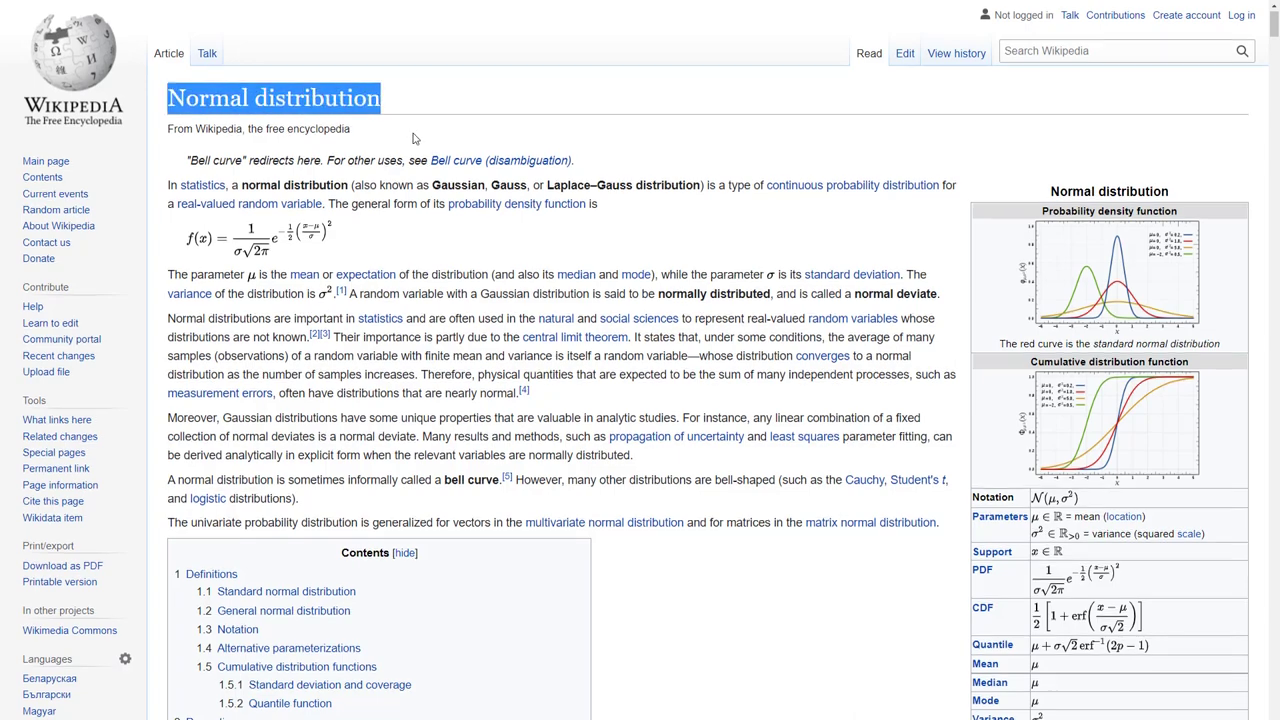
{"action": "scroll", "coordinate": [565, 255], "scroll_direction": "down", "scroll_amount": 2}
{"action": "scroll", "coordinate": [565, 255], "scroll_direction": "down", "scroll_amount": 2}
{"action": "scroll", "coordinate": [565, 255], "scroll_direction": "down", "scroll_amount": 2}
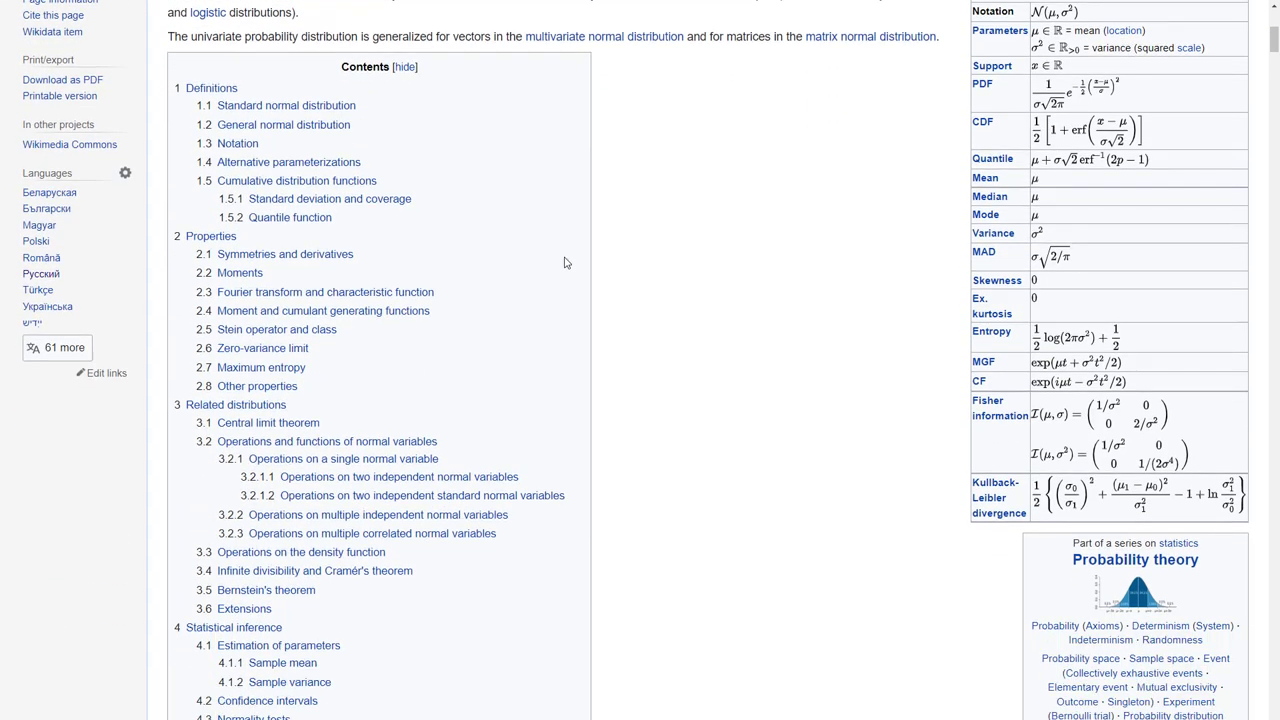
{"action": "scroll", "coordinate": [641, 302], "scroll_direction": "down", "scroll_amount": 2}
{"action": "scroll", "coordinate": [641, 302], "scroll_direction": "down", "scroll_amount": 6}
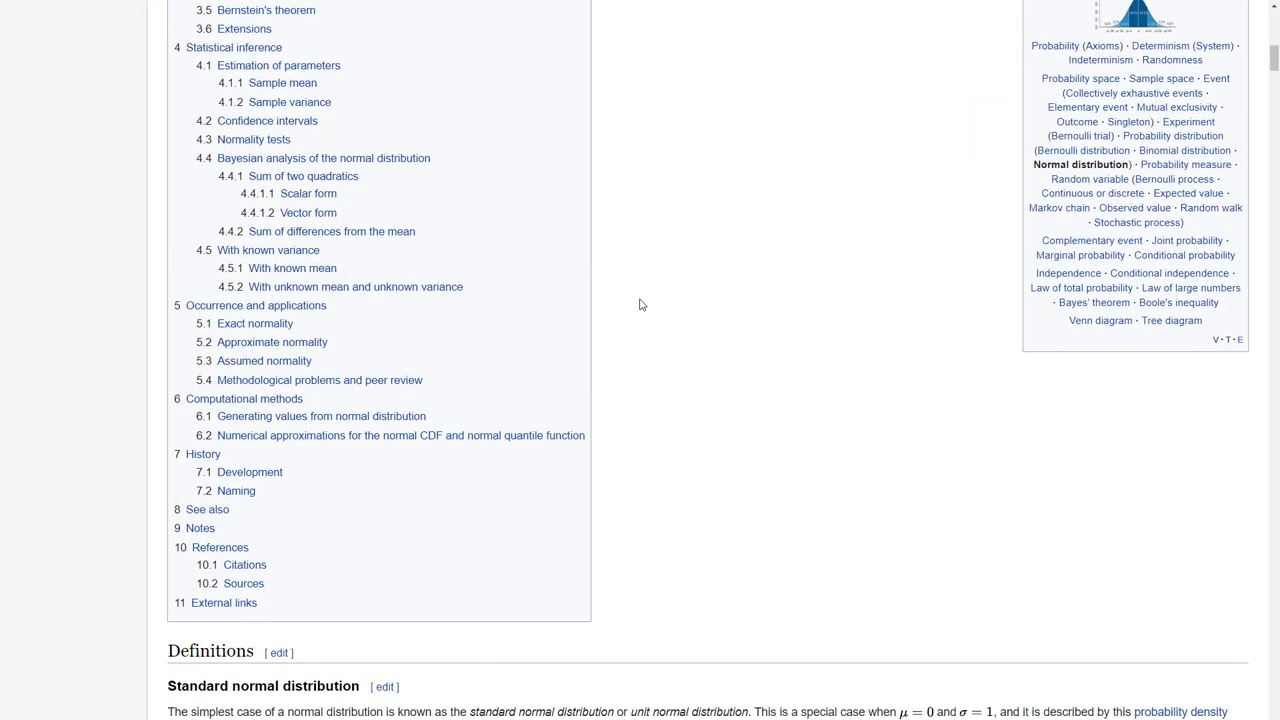
{"action": "scroll", "coordinate": [729, 371], "scroll_direction": "down", "scroll_amount": 13}
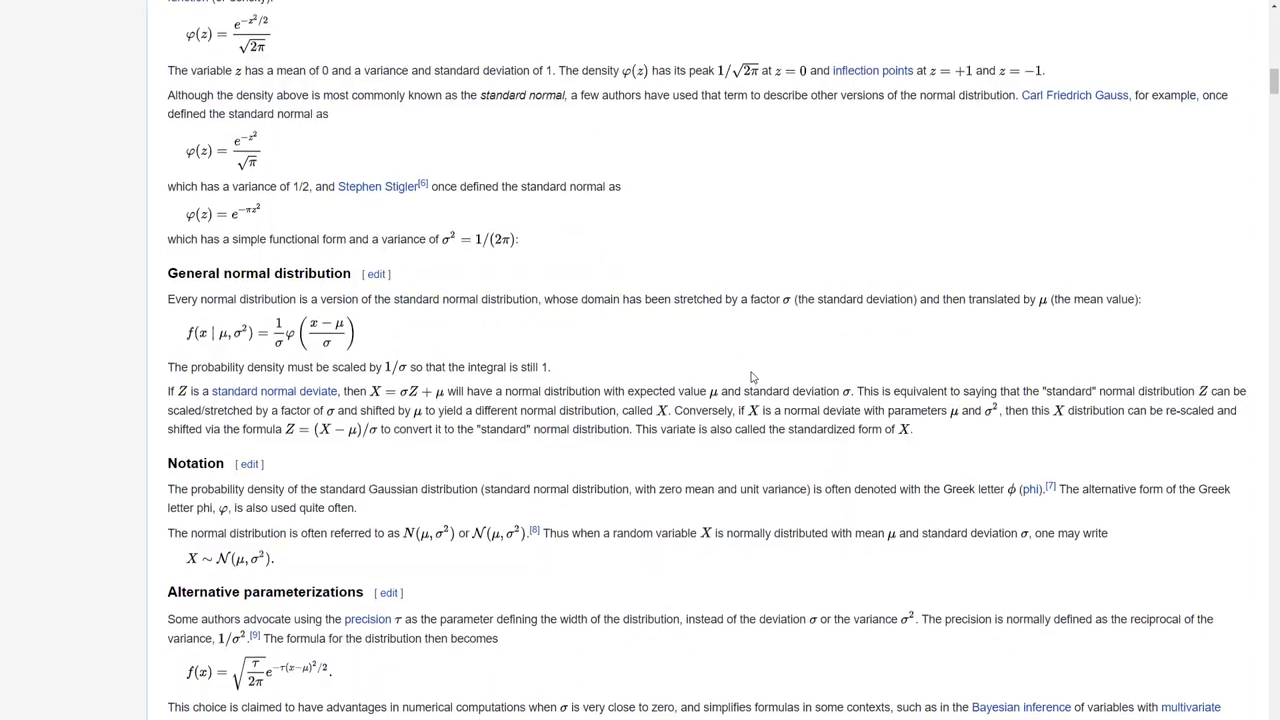
{"action": "scroll", "coordinate": [760, 374], "scroll_direction": "down", "scroll_amount": 1}
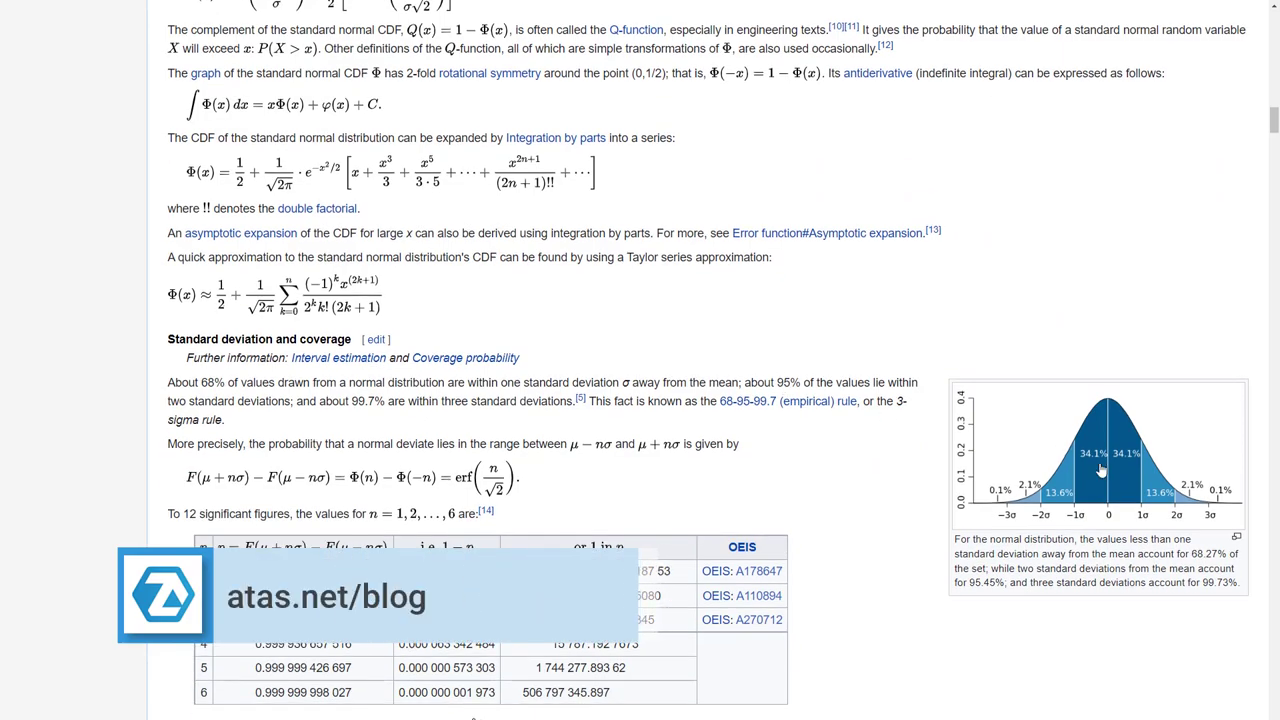
{"action": "left_click", "coordinate": [1101, 470]}
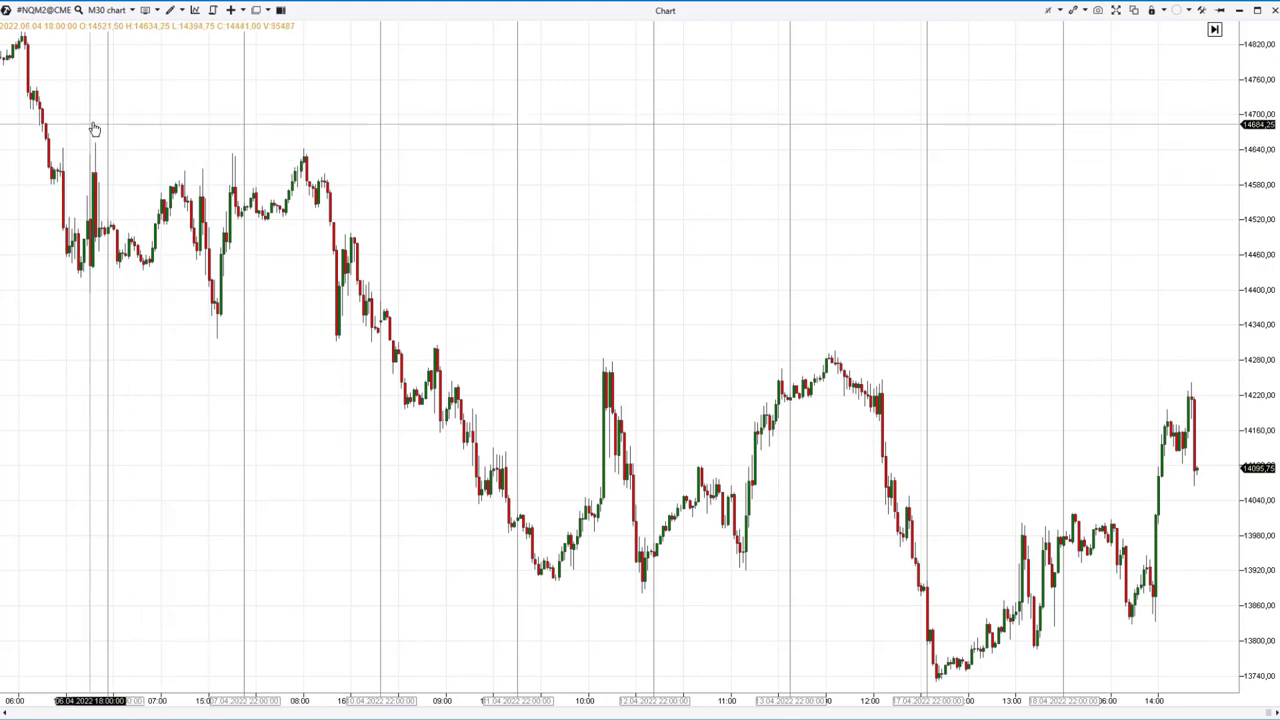
Step: Draw a market profile on the NQM2 M30 chart from 06.04.2022 to 10.04.2022, and extend it to 12.04.2022 11:30 and about 13783
{"action": "left_click_drag", "start_coordinate": [113, 136], "coordinate": [379, 362]}
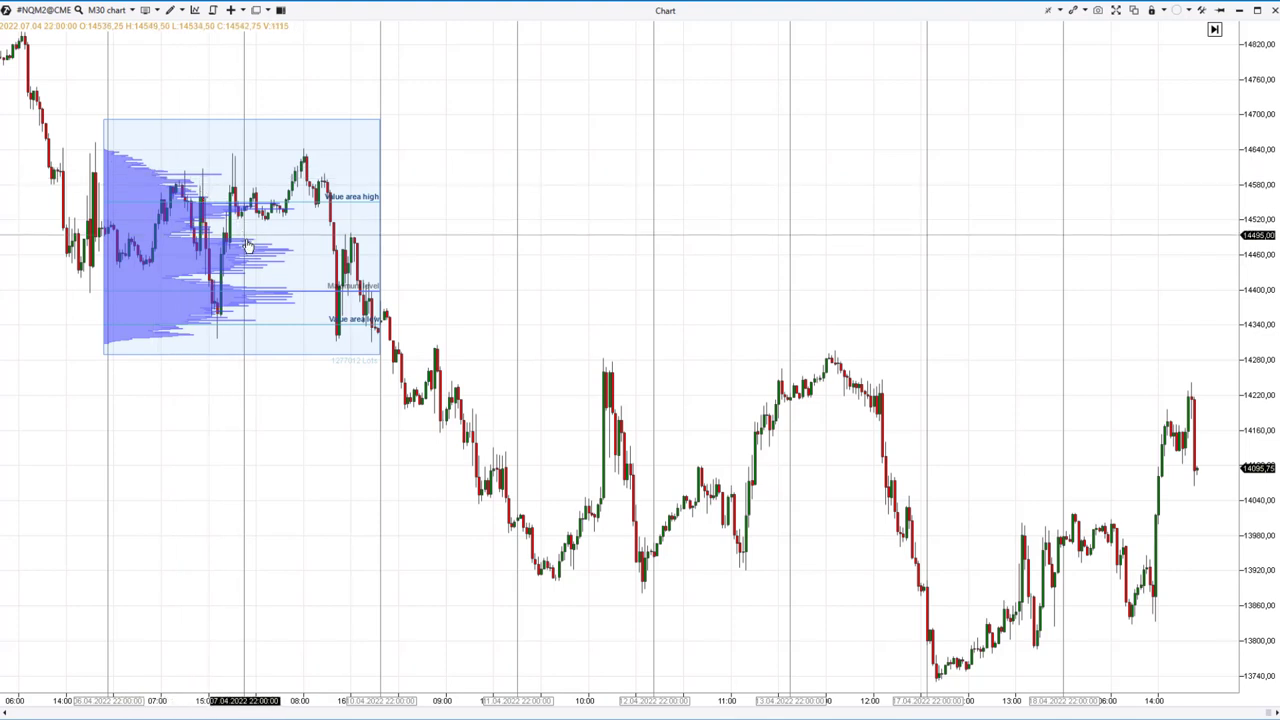
{"action": "left_click", "coordinate": [378, 358]}
{"action": "left_click_drag", "start_coordinate": [377, 352], "coordinate": [598, 652]}
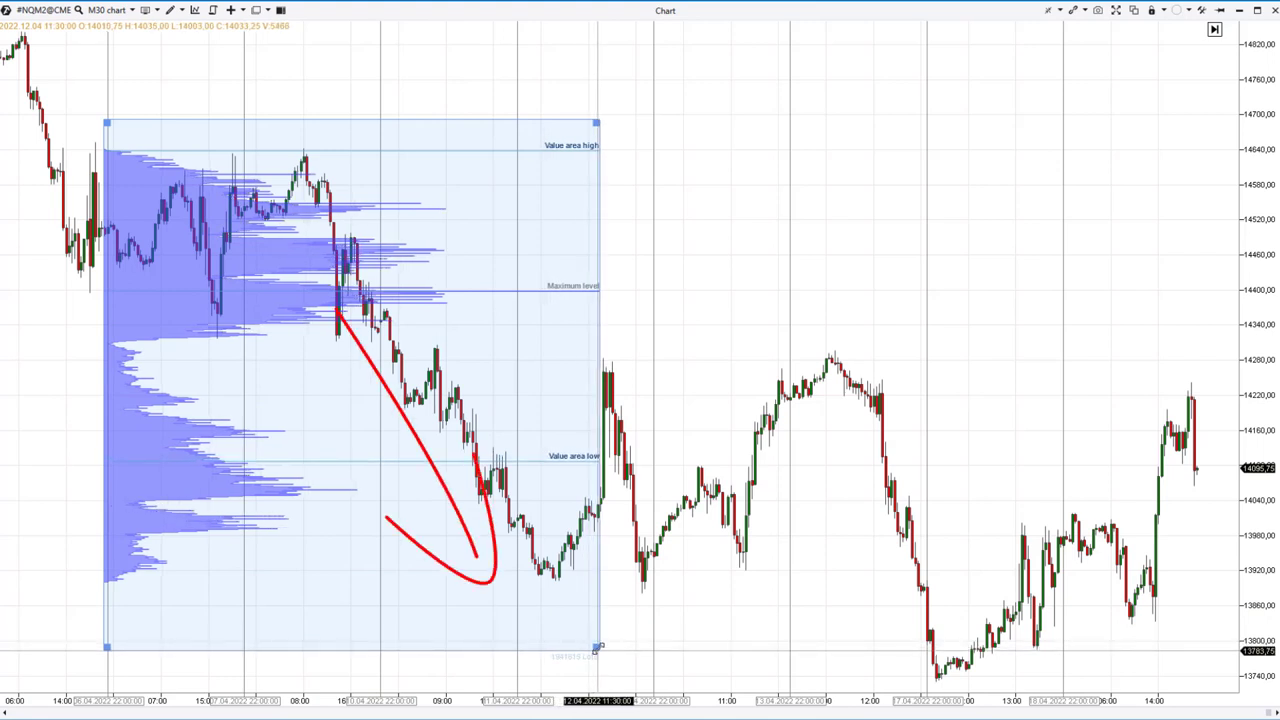
{"action": "left_click", "coordinate": [576, 628]}
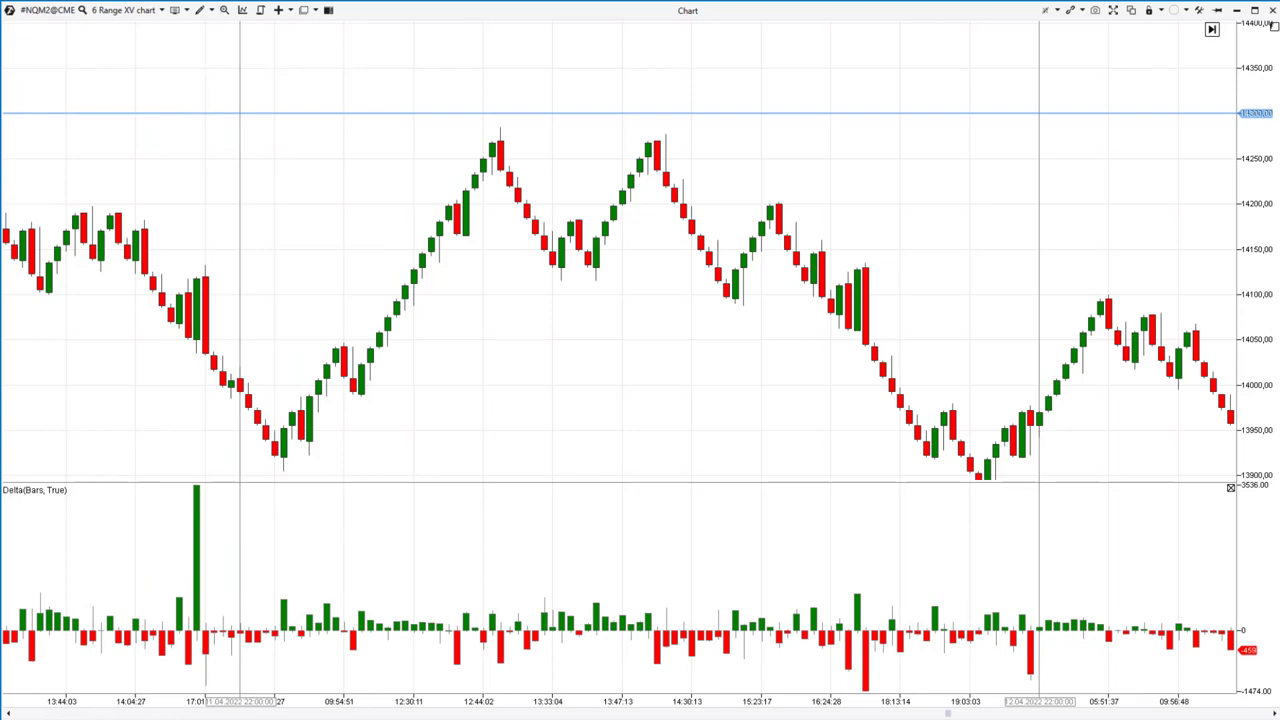
Step: Mark the two price peaks below the 14300 level with vertical lines at their negative delta bars, near 12:54 and 14:00 on 12.04.2022
{"action": "left_click_drag", "start_coordinate": [543, 297], "coordinate": [588, 297]}
{"action": "left_click_drag", "start_coordinate": [640, 706], "coordinate": [543, 706]}
{"action": "left_click_drag", "start_coordinate": [490, 317], "coordinate": [662, 316]}
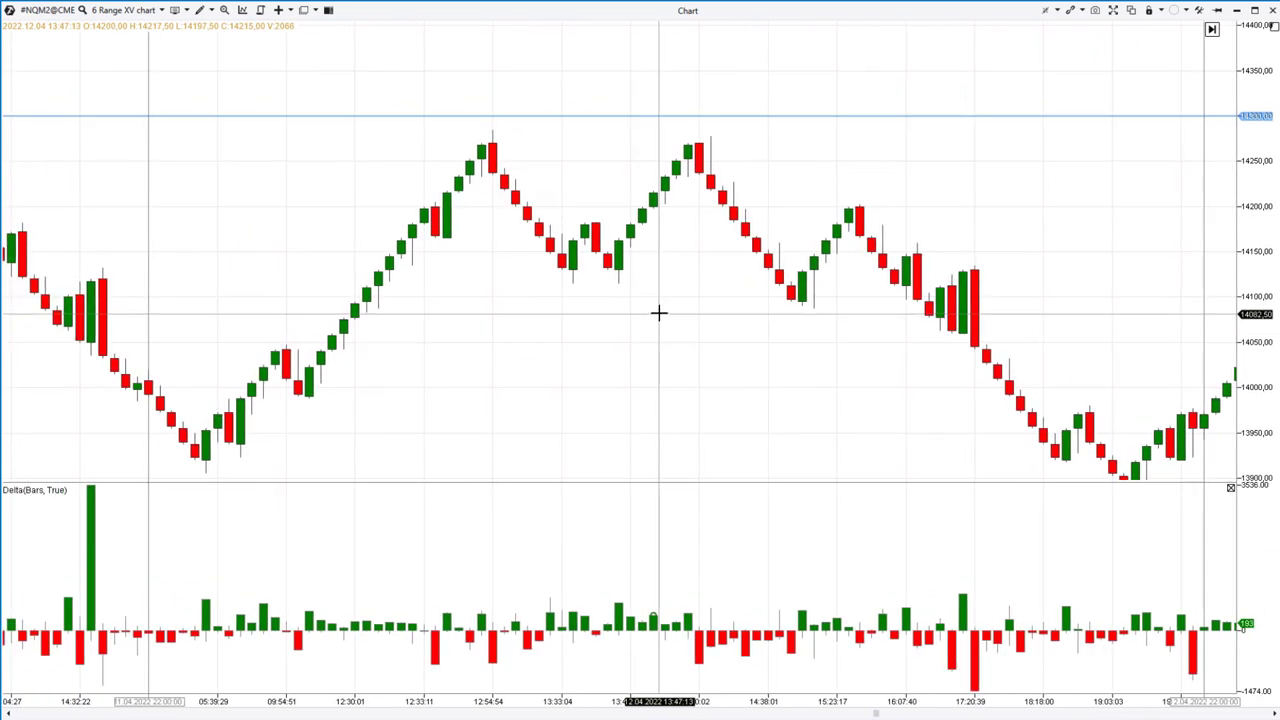
{"action": "mouse_move", "coordinate": [701, 668]}
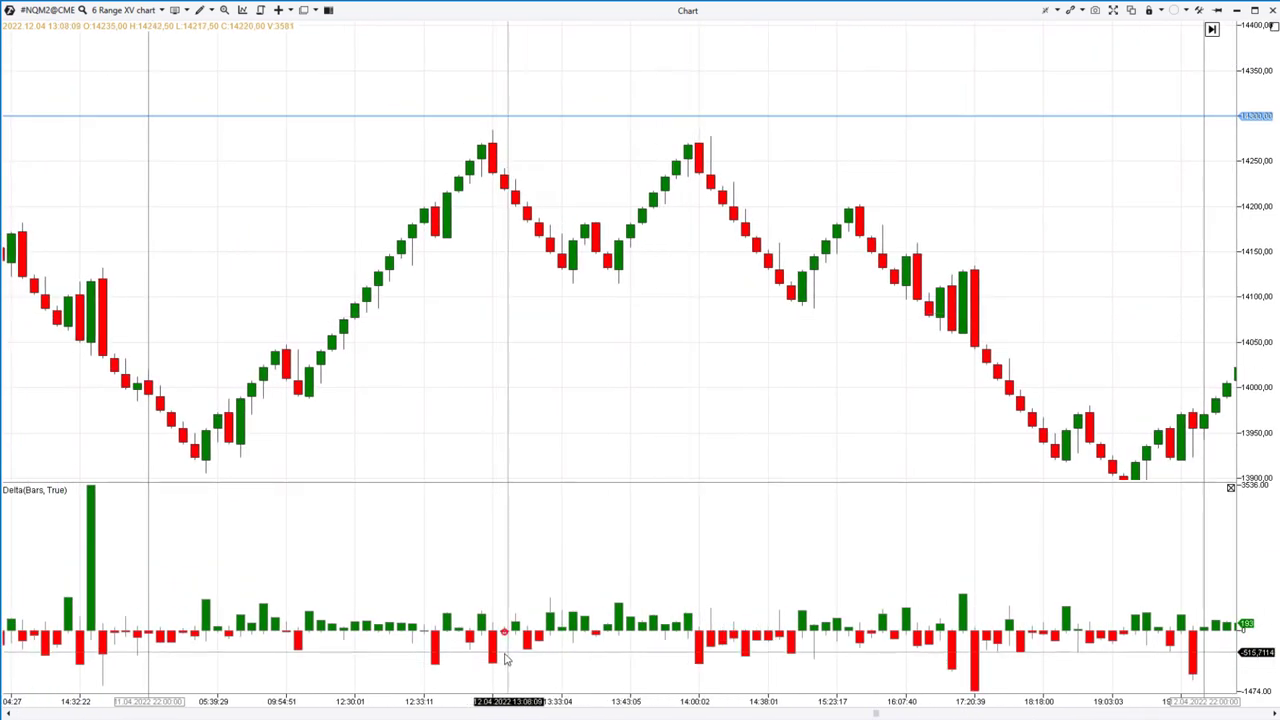
{"action": "mouse_move", "coordinate": [495, 667]}
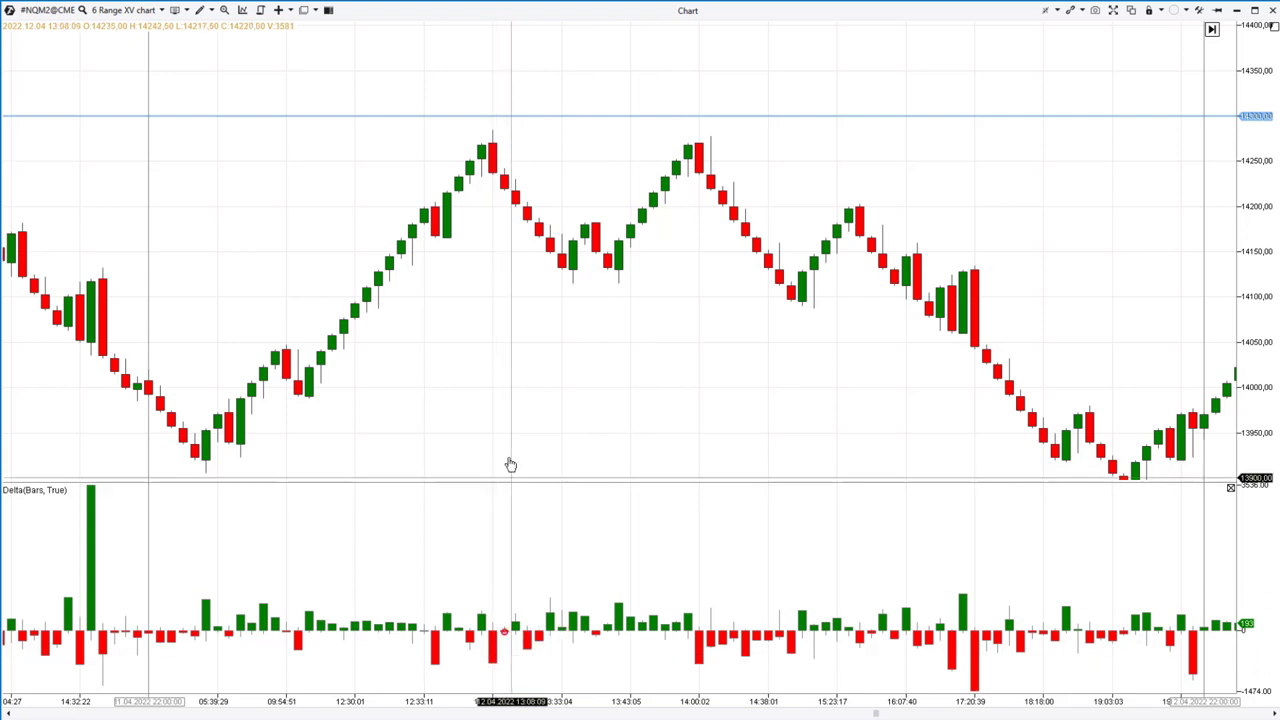
{"action": "left_click", "coordinate": [700, 412]}
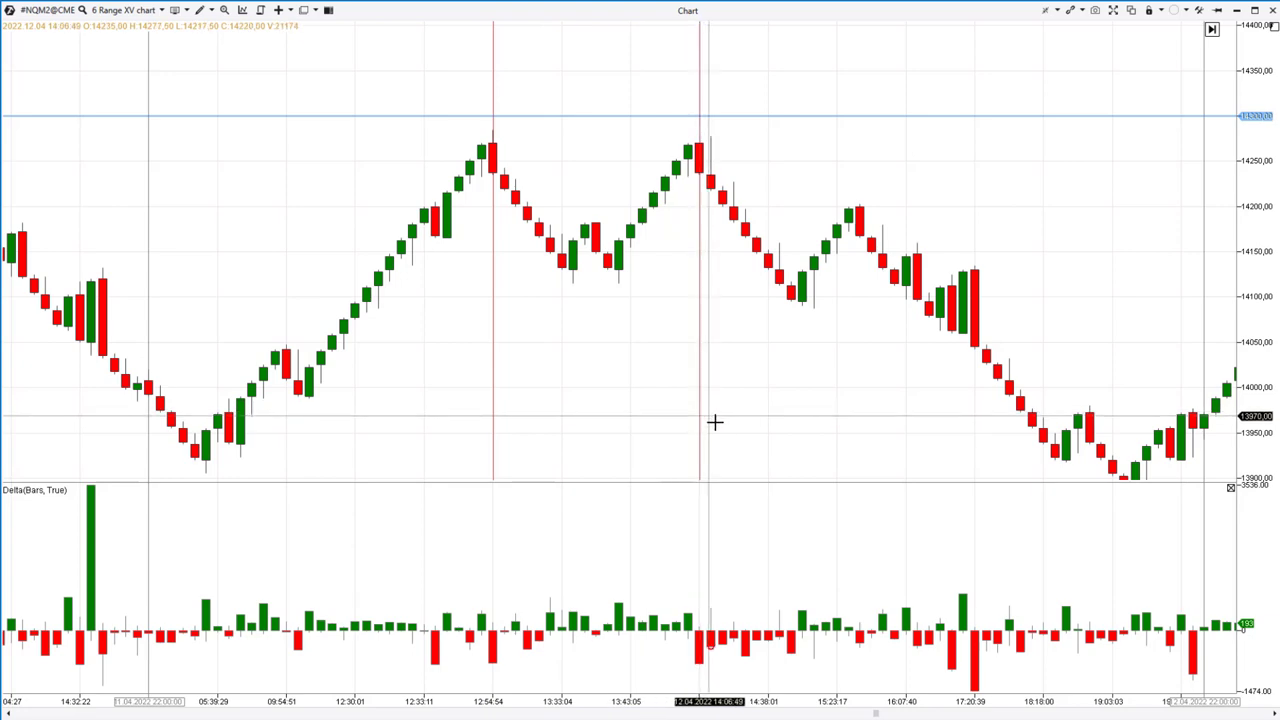
{"action": "left_click", "coordinate": [718, 439]}
Step: Place a vertical line on the red candle at 14.04.2022 08:09:15 to mark its negative delta after the peak
{"action": "left_click_drag", "start_coordinate": [1214, 514], "coordinate": [265, 369]}
{"action": "left_click_drag", "start_coordinate": [891, 255], "coordinate": [398, 266]}
{"action": "left_click", "coordinate": [612, 181]}
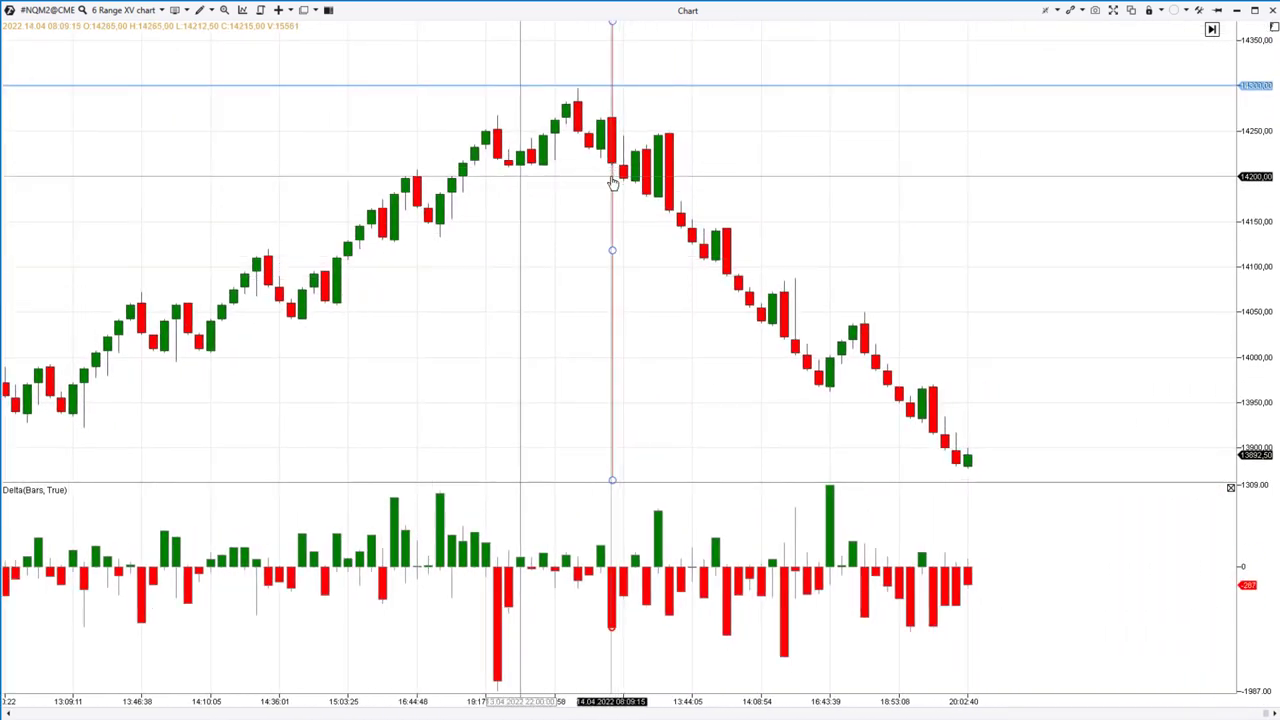
{"action": "mouse_move", "coordinate": [613, 631]}
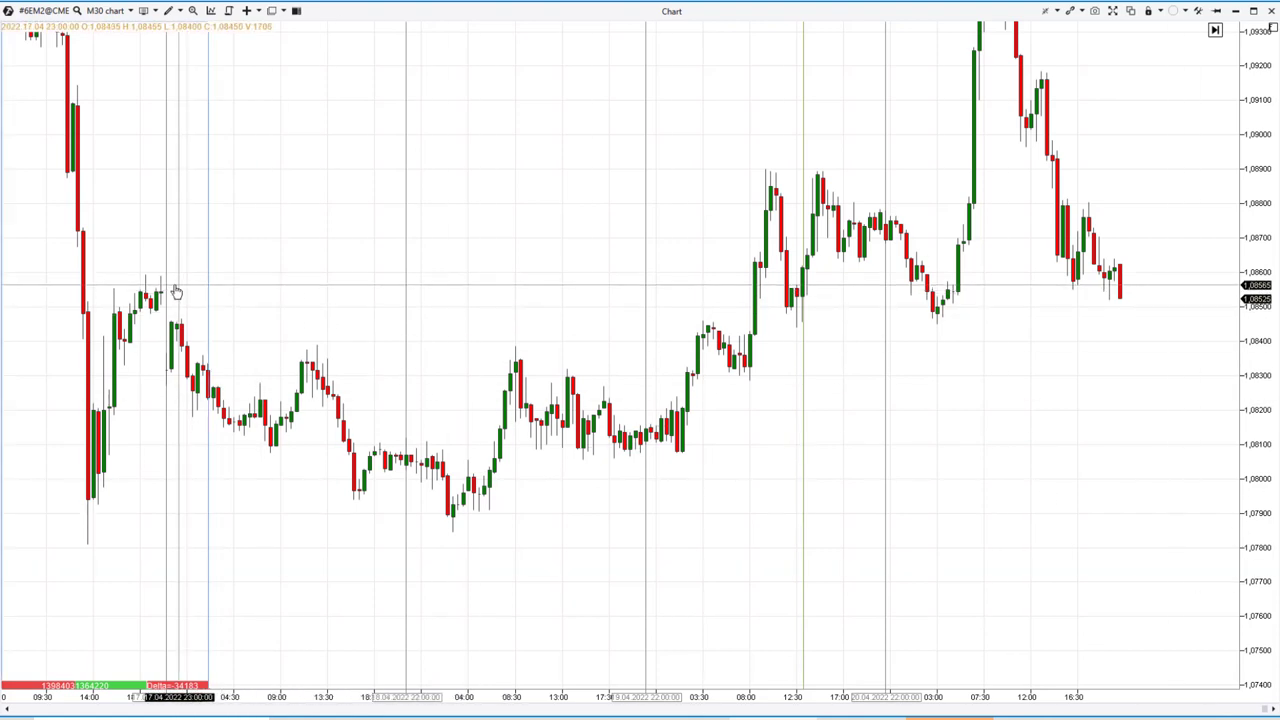
Step: Draw a market profile on the 6EM2 M30 chart from 17.04.2022 22:00 to early 20.04.2022, spanning about 1.0857 to 1.0770
{"action": "mouse_move", "coordinate": [171, 289]}
{"action": "left_mouse_down"}
{"action": "mouse_move", "coordinate": [230, 379]}
{"action": "mouse_move", "coordinate": [437, 503]}
{"action": "mouse_move", "coordinate": [686, 589]}
{"action": "left_mouse_up"}
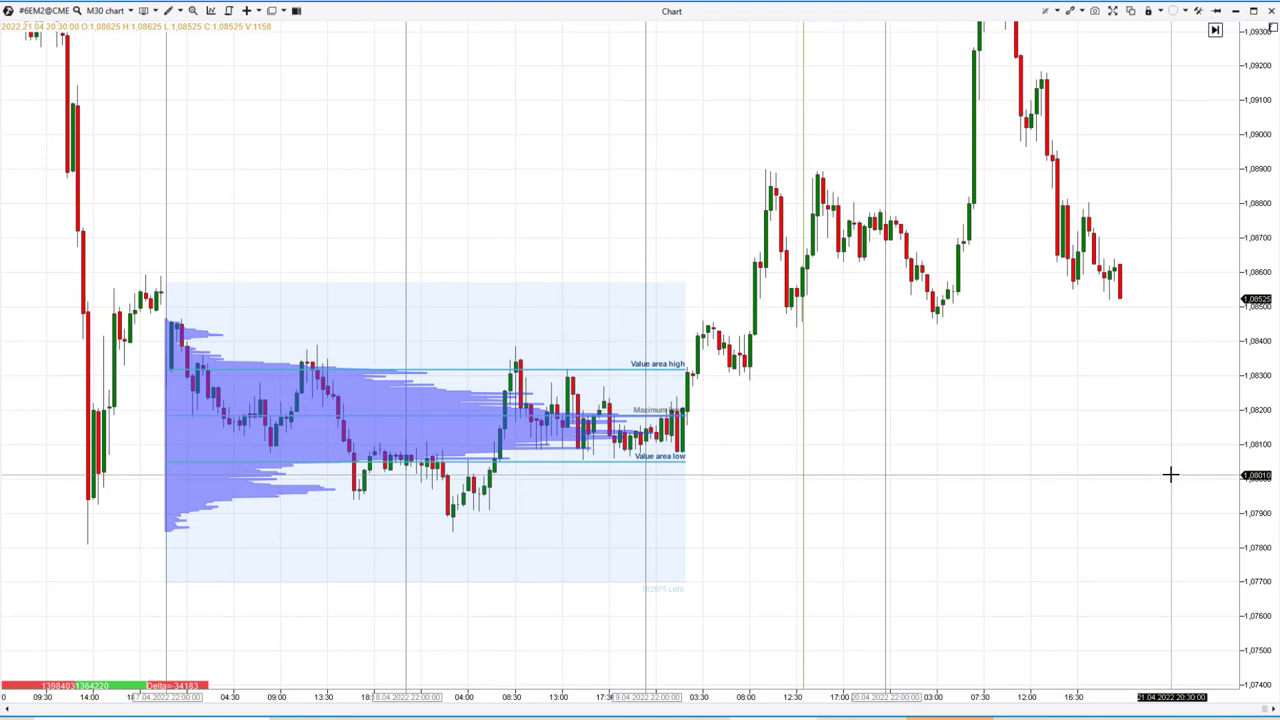
Step: Extend the 6EM2 market profile to about 20.04.2022 11:30 and 1.0893, and place a horizontal line at the low-volume gap near 1.0849
{"action": "mouse_move", "coordinate": [683, 286]}
{"action": "left_mouse_down"}
{"action": "mouse_move", "coordinate": [682, 249]}
{"action": "mouse_move", "coordinate": [782, 157]}
{"action": "left_mouse_up"}
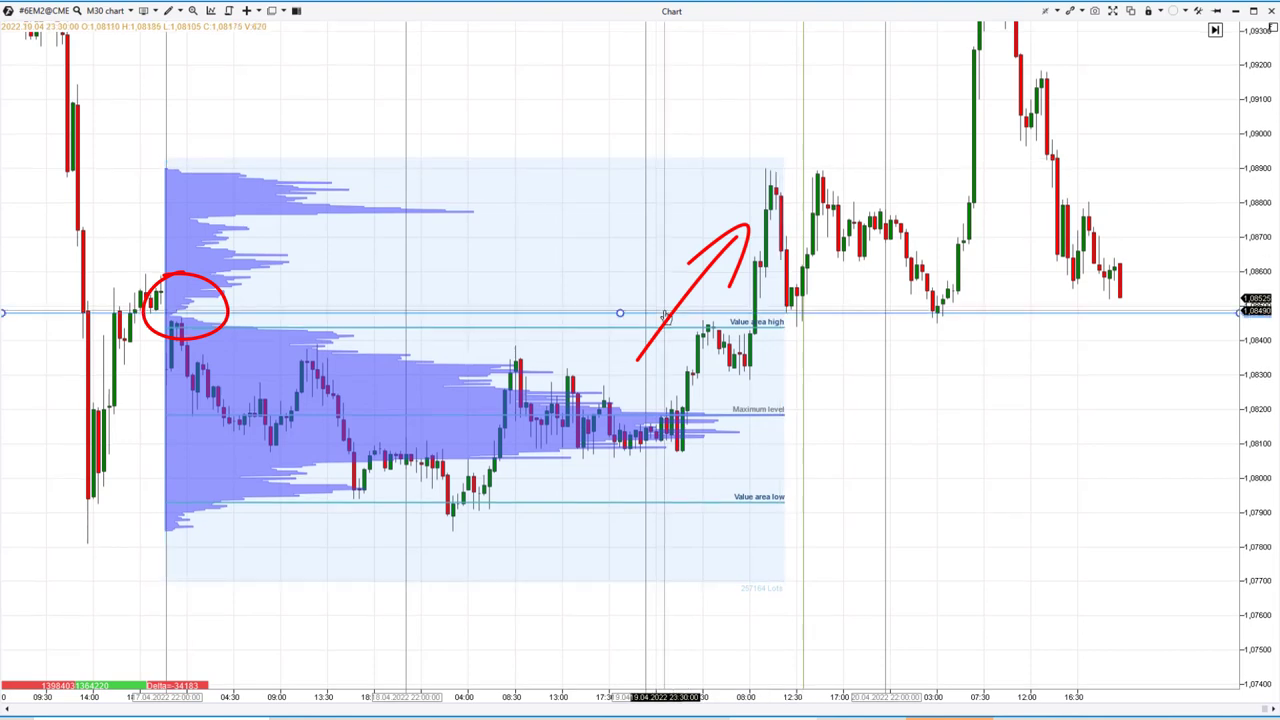
{"action": "left_click", "coordinate": [665, 315]}
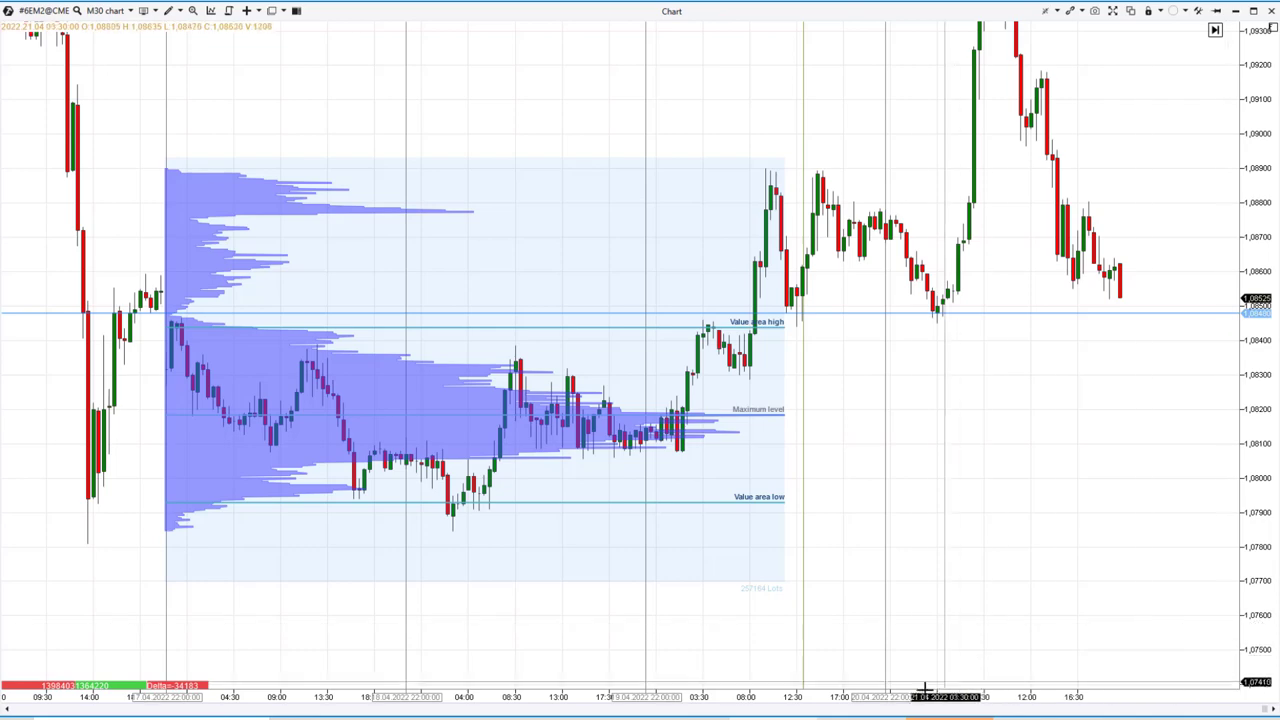
Step: Examine the clusters and delta bars on the M3 chart where price tests the horizontal line on 20.04.2022, around 12:30 to 13:12
{"action": "left_click_drag", "start_coordinate": [886, 700], "coordinate": [755, 702]}
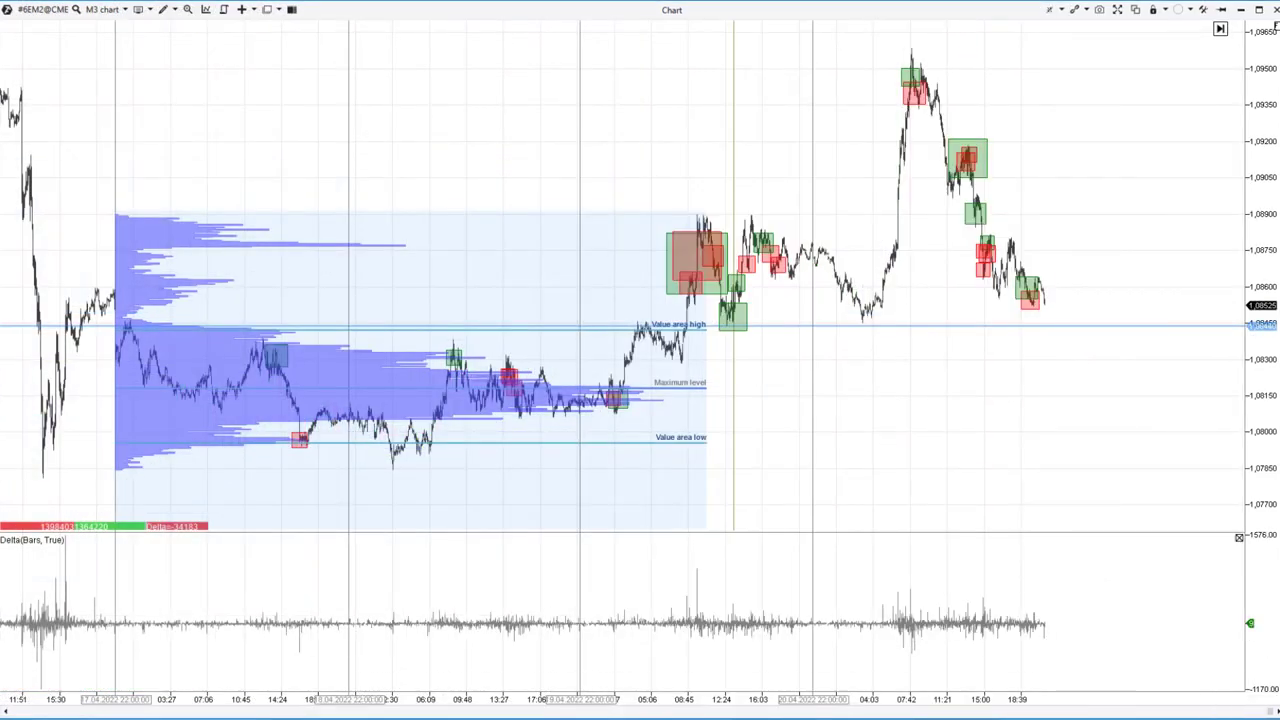
{"action": "left_click_drag", "start_coordinate": [764, 700], "coordinate": [440, 680]}
{"action": "left_click_drag", "start_coordinate": [420, 443], "coordinate": [1190, 443]}
{"action": "left_click_drag", "start_coordinate": [680, 697], "coordinate": [398, 697]}
{"action": "left_click_drag", "start_coordinate": [480, 360], "coordinate": [1218, 342]}
{"action": "left_click_drag", "start_coordinate": [940, 698], "coordinate": [580, 698]}
{"action": "left_click_drag", "start_coordinate": [434, 530], "coordinate": [1166, 511]}
{"action": "left_click_drag", "start_coordinate": [1258, 420], "coordinate": [1202, 227]}
{"action": "left_click_drag", "start_coordinate": [1258, 331], "coordinate": [1258, 237]}
{"action": "left_click_drag", "start_coordinate": [1033, 396], "coordinate": [991, 414]}
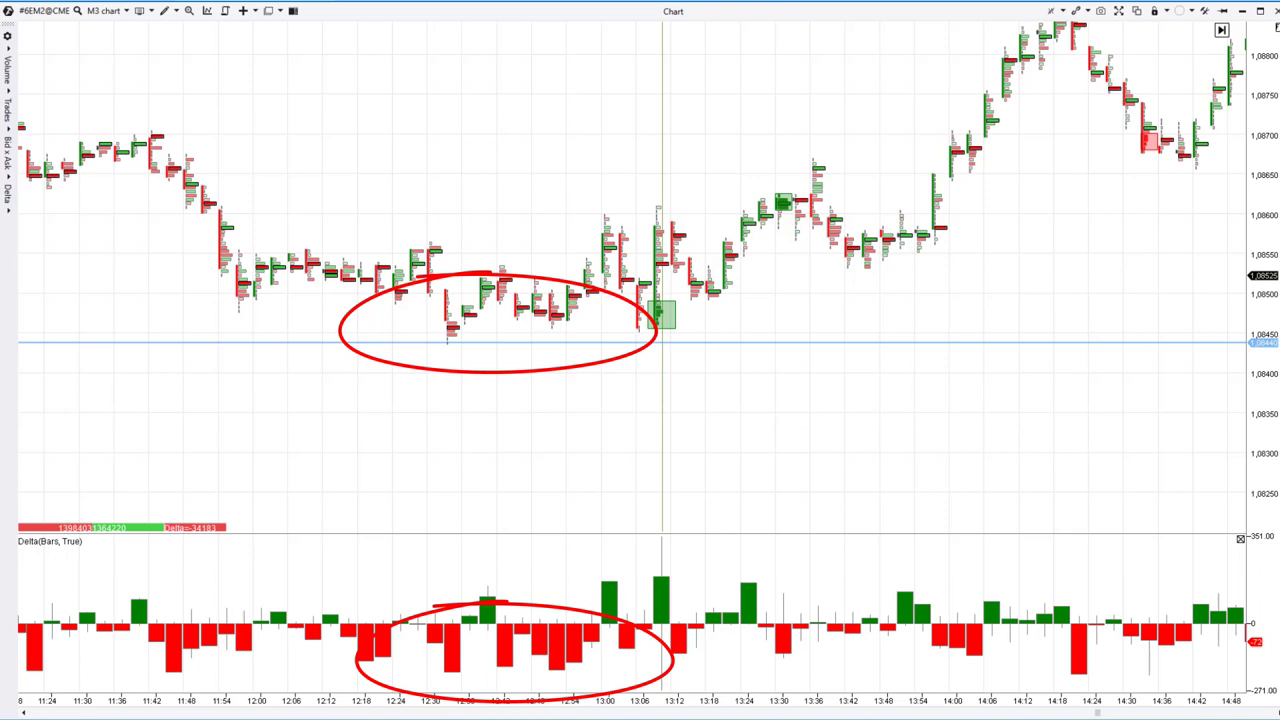
{"action": "key", "text": "e"}
{"action": "key", "text": "g"}
{"action": "left_click_drag", "start_coordinate": [658, 556], "coordinate": [653, 352]}
{"action": "left_click_drag", "start_coordinate": [623, 418], "coordinate": [694, 408]}
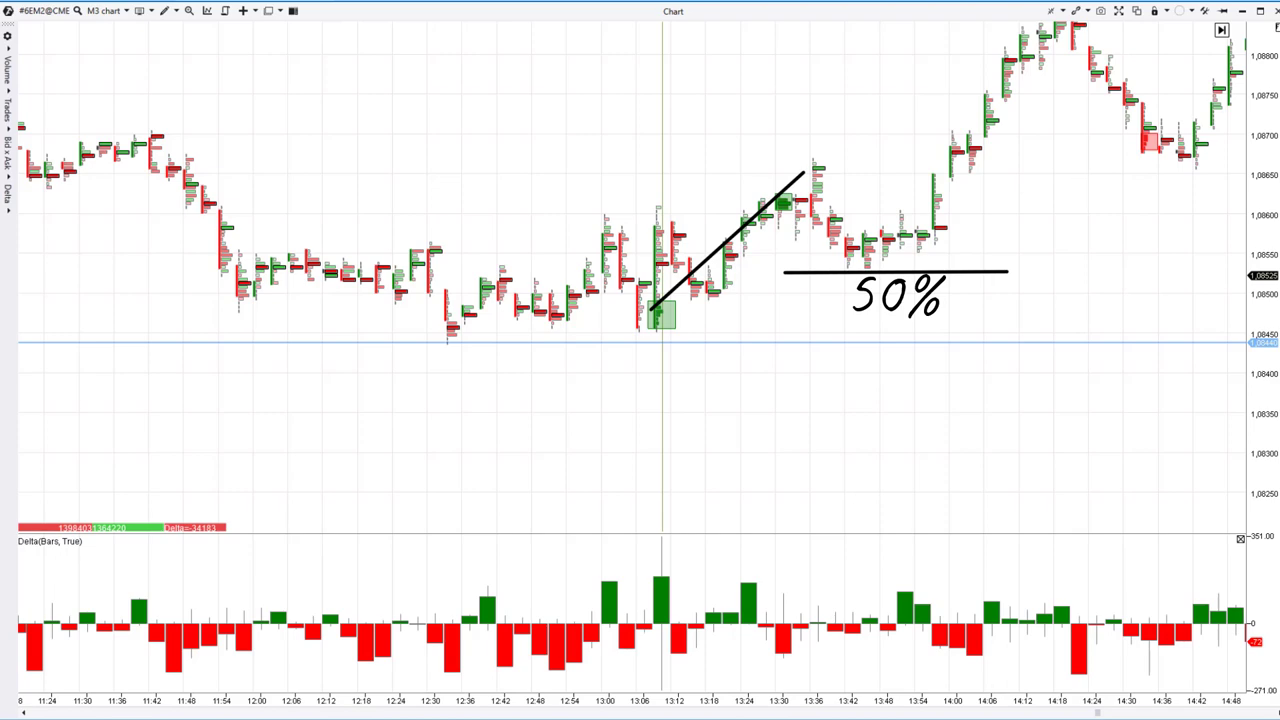
Step: Examine the price action and delta on the M3 chart at the horizontal line's retest on 21.04.2022, around 02:45 to 05:00
{"action": "left_click_drag", "start_coordinate": [1111, 420], "coordinate": [420, 425]}
{"action": "left_click_drag", "start_coordinate": [1200, 412], "coordinate": [545, 395]}
{"action": "left_click_drag", "start_coordinate": [1100, 420], "coordinate": [250, 420]}
{"action": "left_click_drag", "start_coordinate": [1200, 390], "coordinate": [175, 375]}
{"action": "left_click_drag", "start_coordinate": [1215, 370], "coordinate": [171, 351]}
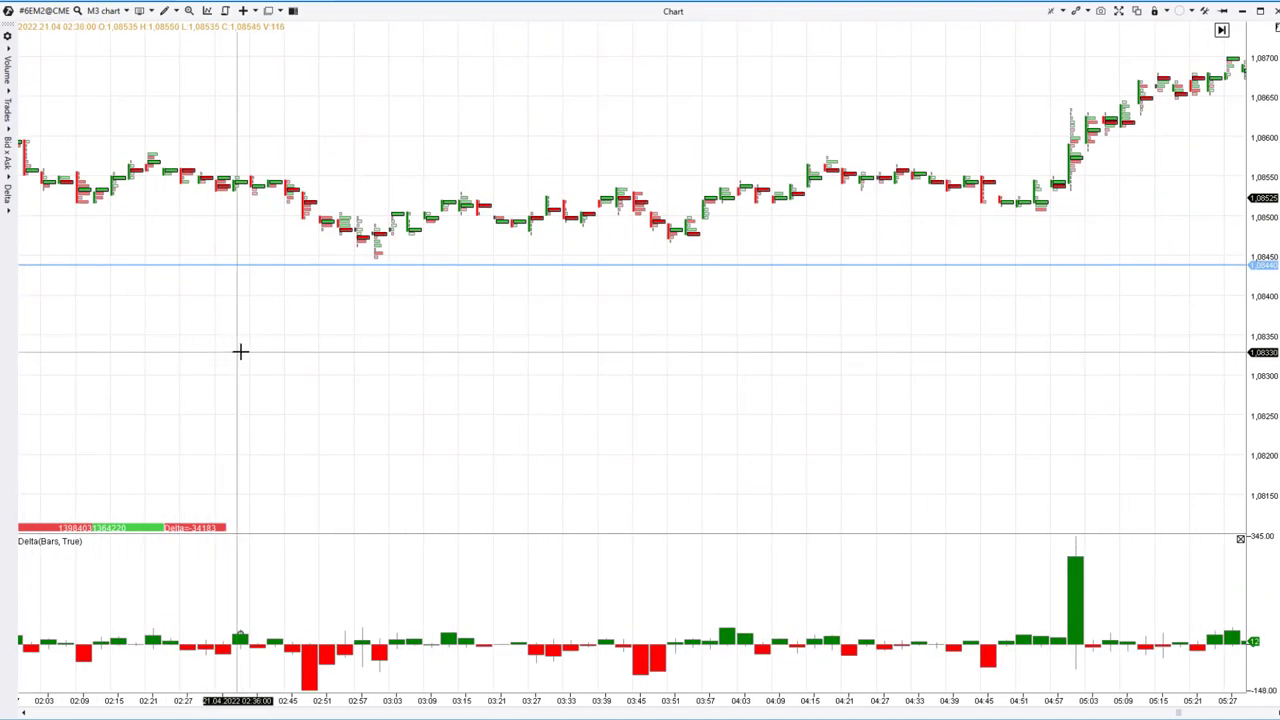
{"action": "mouse_move", "coordinate": [1264, 350]}
{"action": "left_mouse_down"}
{"action": "mouse_move", "coordinate": [1264, 283]}
{"action": "mouse_move", "coordinate": [1249, 463]}
{"action": "left_mouse_up"}
{"action": "left_click_drag", "start_coordinate": [1180, 420], "coordinate": [1167, 465]}
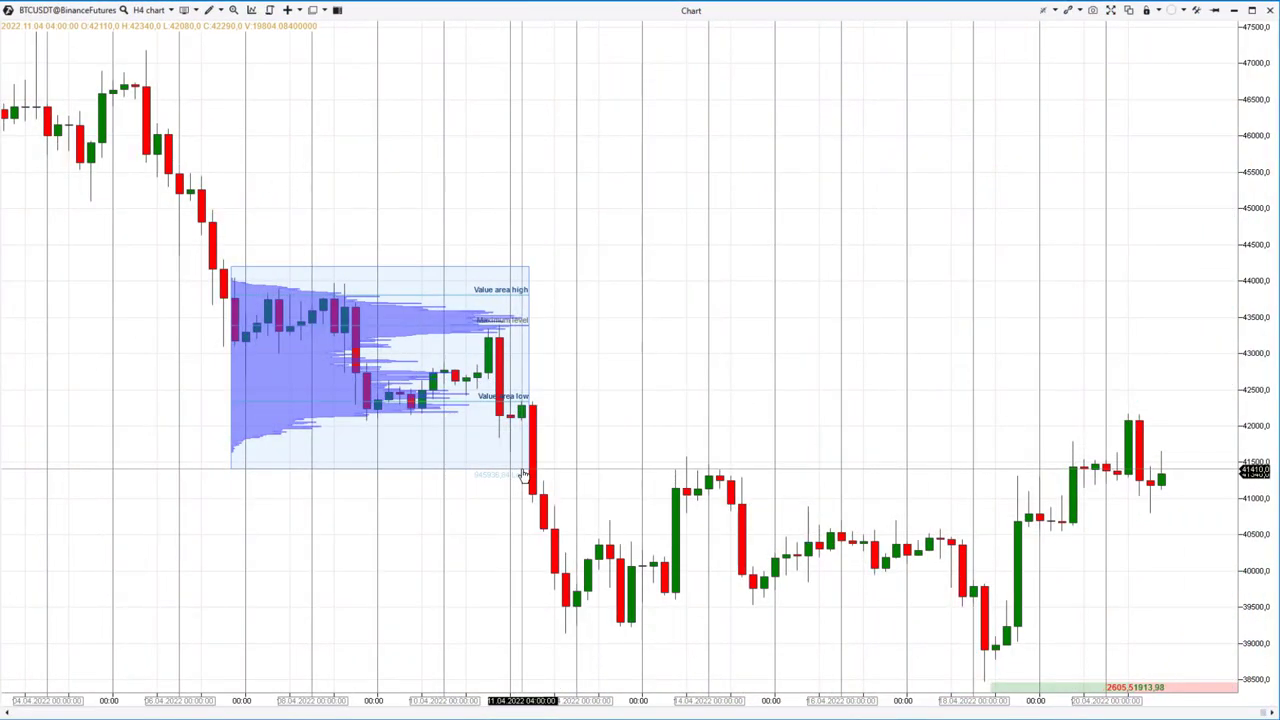
Step: Extend the market profile on the BTCUSDT H4 chart to 13.04.2022 and down to about 38800
{"action": "left_click", "coordinate": [520, 468]}
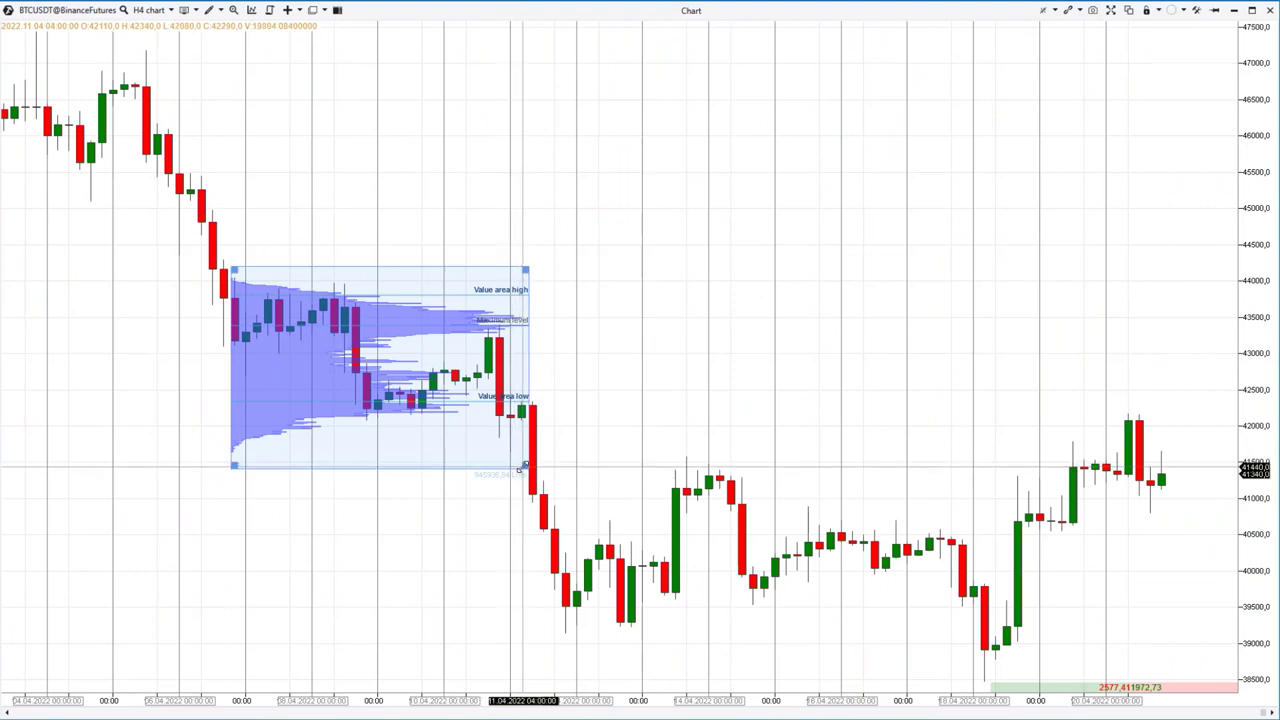
{"action": "mouse_move", "coordinate": [520, 468]}
{"action": "left_mouse_down"}
{"action": "mouse_move", "coordinate": [648, 655]}
{"action": "mouse_move", "coordinate": [668, 656]}
{"action": "left_mouse_up"}
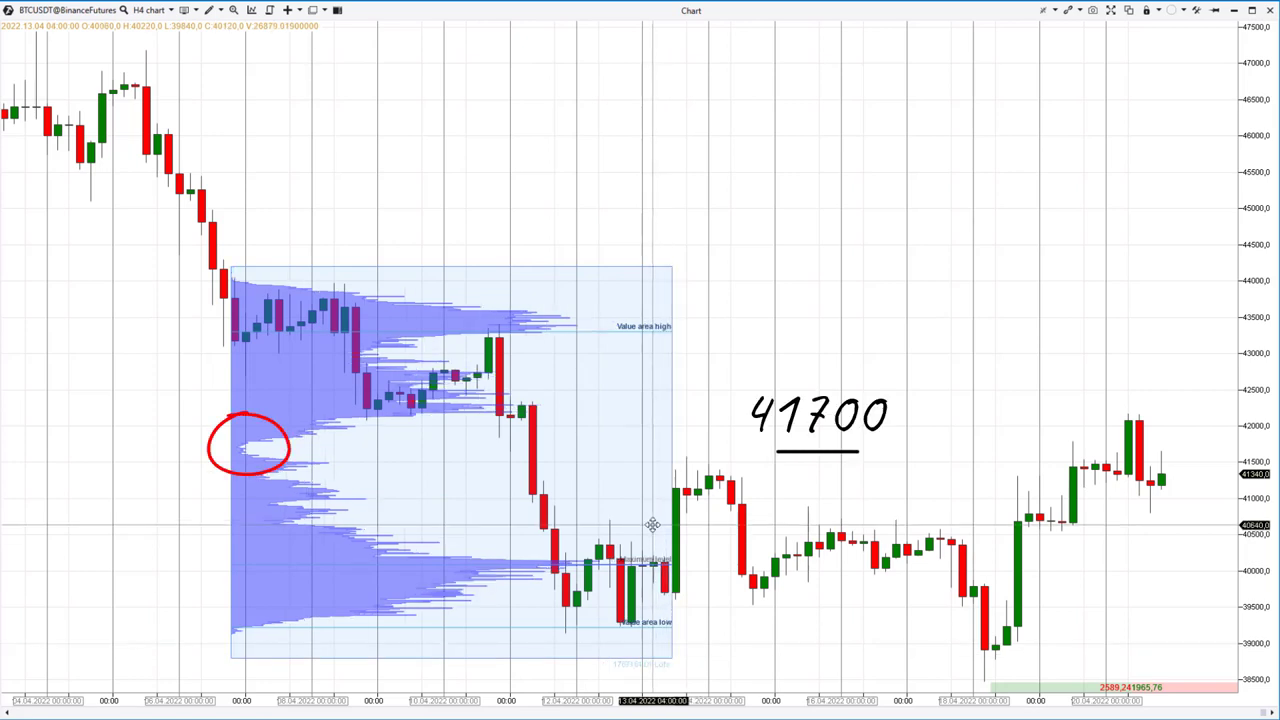
{"action": "left_click", "coordinate": [835, 640]}
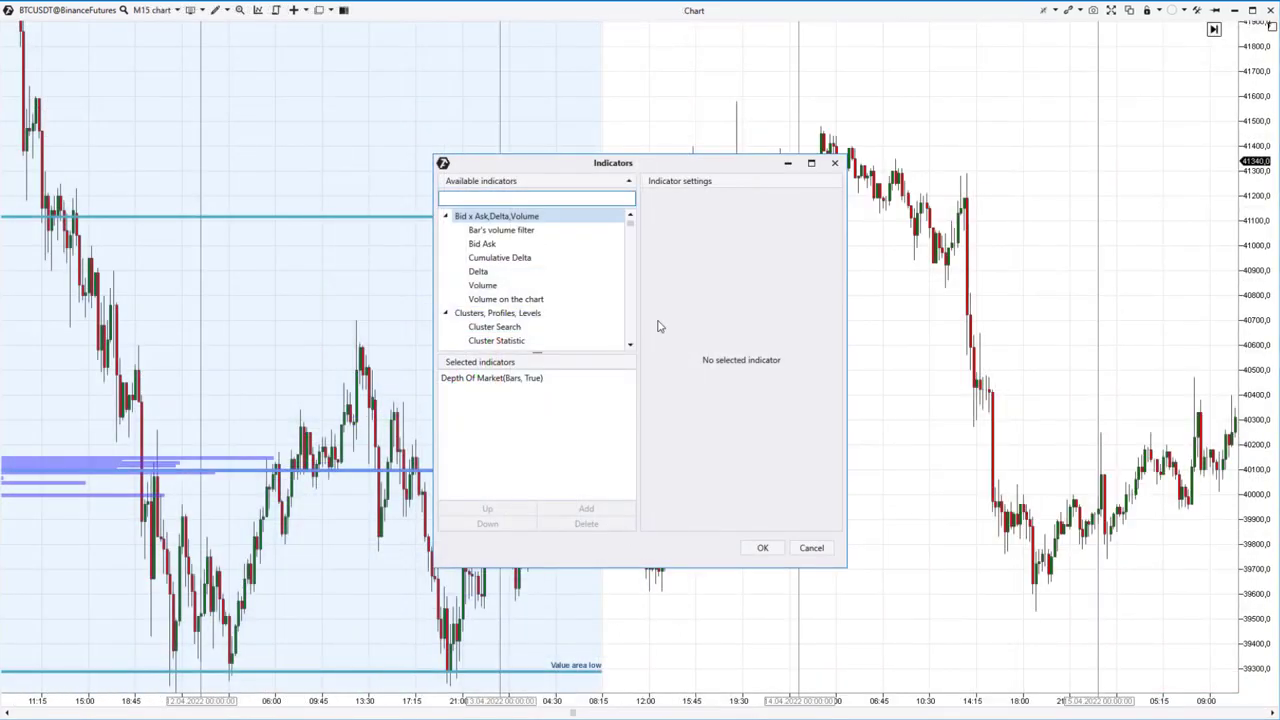
Step: Add the Dynamic Levels Channel indicator with its default settings to the BTCUSDT M15 chart
{"action": "type", "text": "cpa"}
{"action": "left_click", "coordinate": [512, 257]}
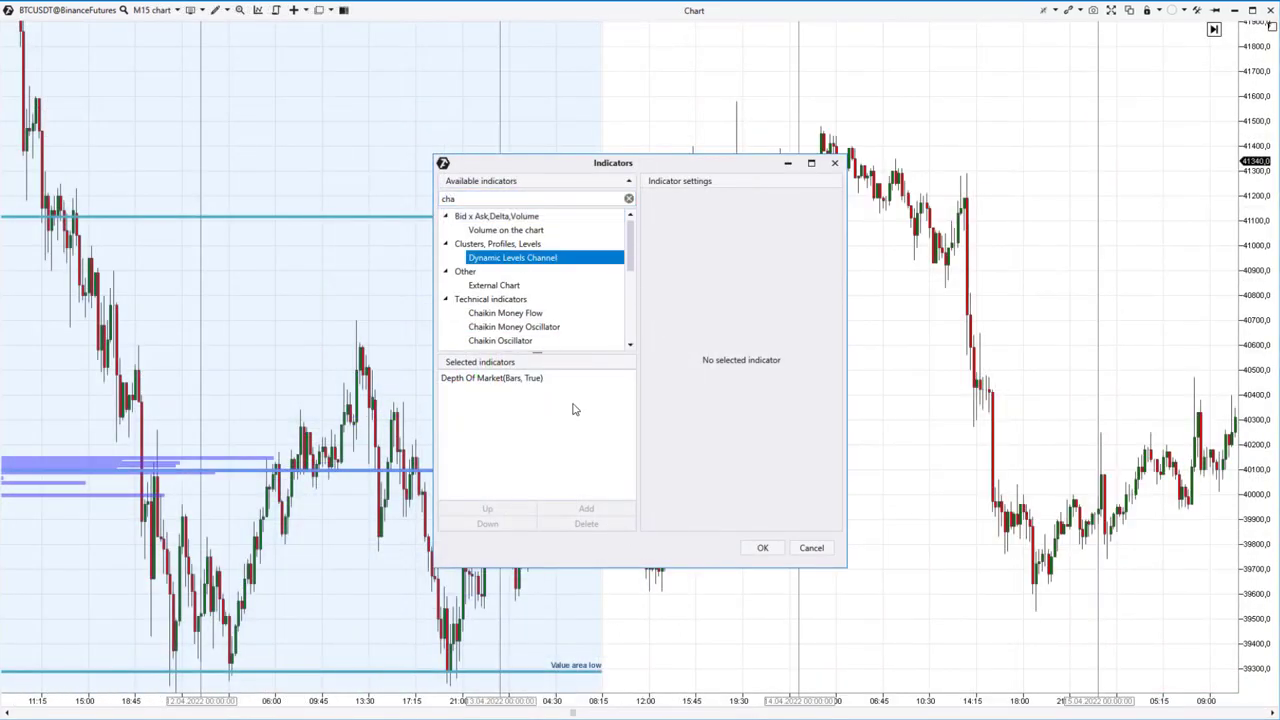
{"action": "left_click", "coordinate": [588, 509]}
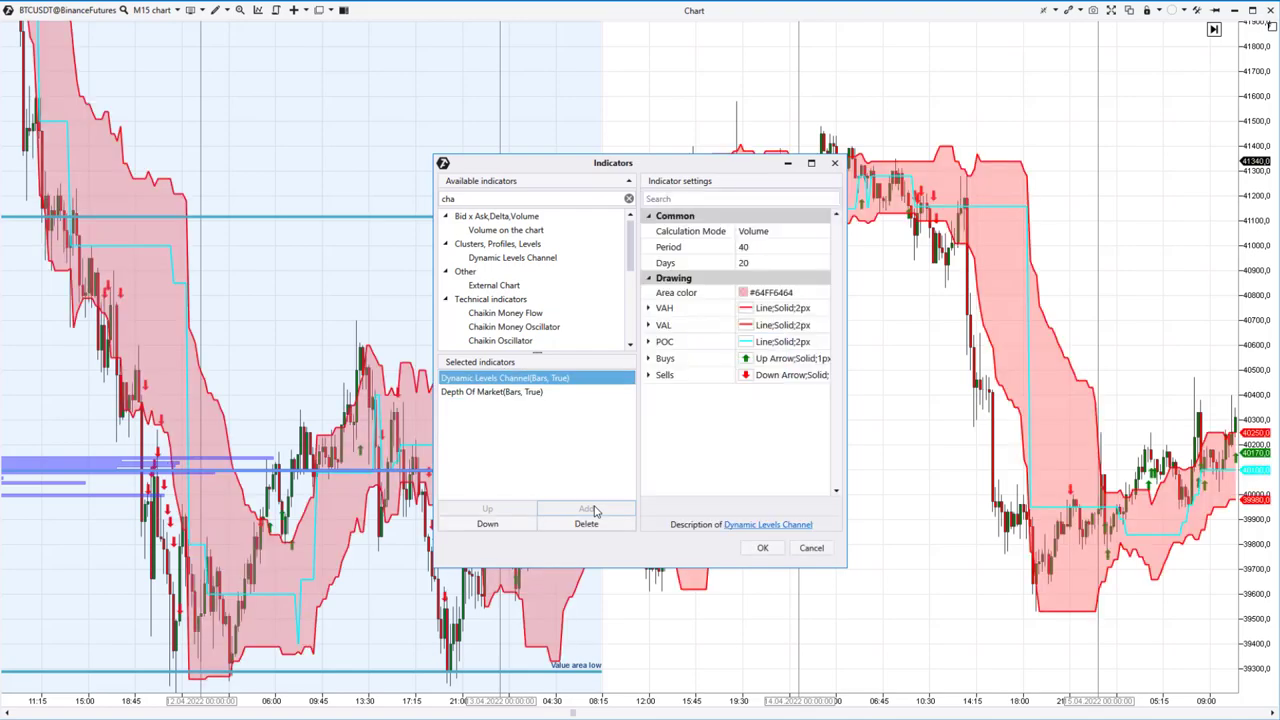
{"action": "left_click", "coordinate": [762, 547]}
Step: Enable the alert for the black global horizontal line at 41680 on the BTCUSDT M15 chart
{"action": "left_click_drag", "start_coordinate": [990, 700], "coordinate": [752, 712]}
{"action": "left_click_drag", "start_coordinate": [617, 589], "coordinate": [666, 629]}
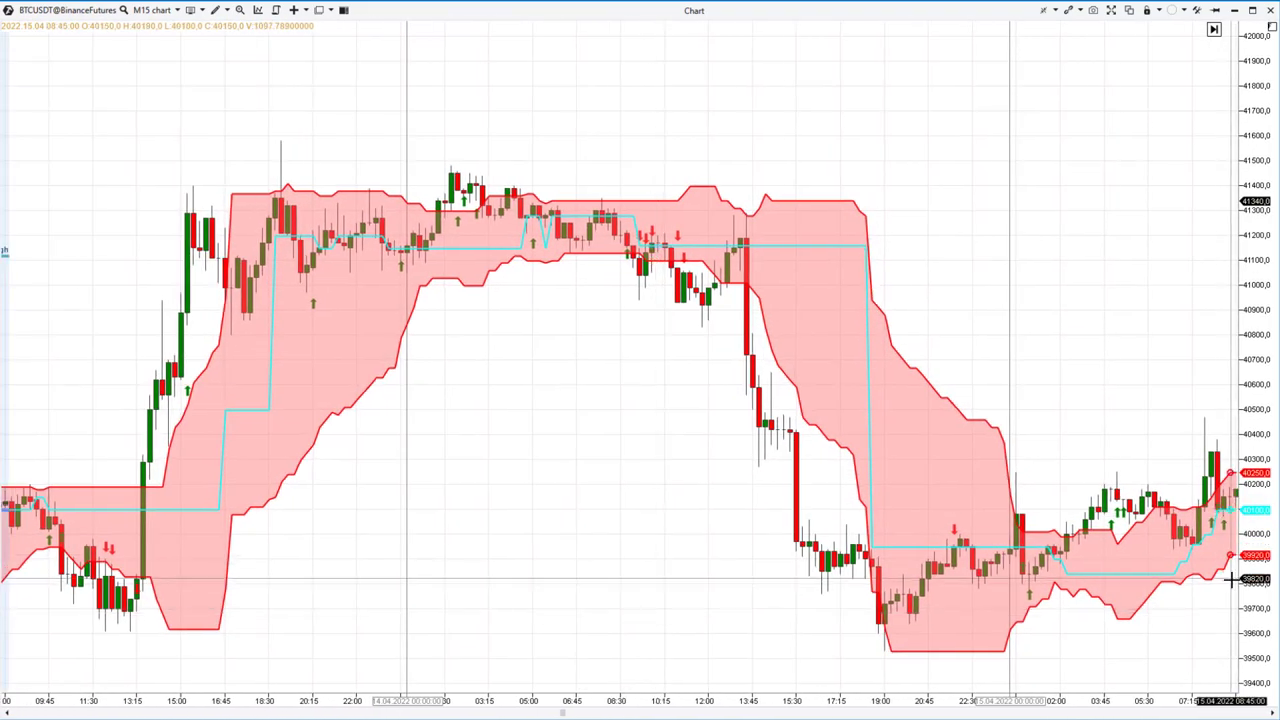
{"action": "left_click_drag", "start_coordinate": [1254, 593], "coordinate": [1265, 542]}
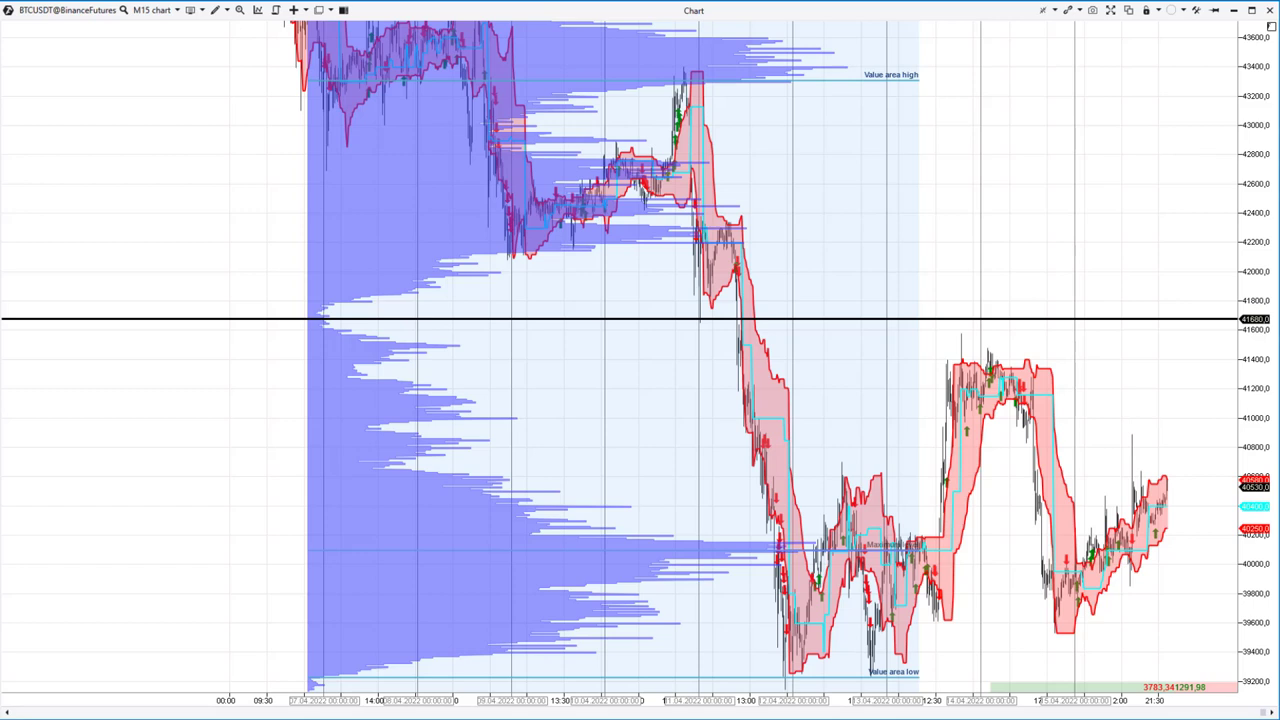
{"action": "double_click", "coordinate": [945, 318]}
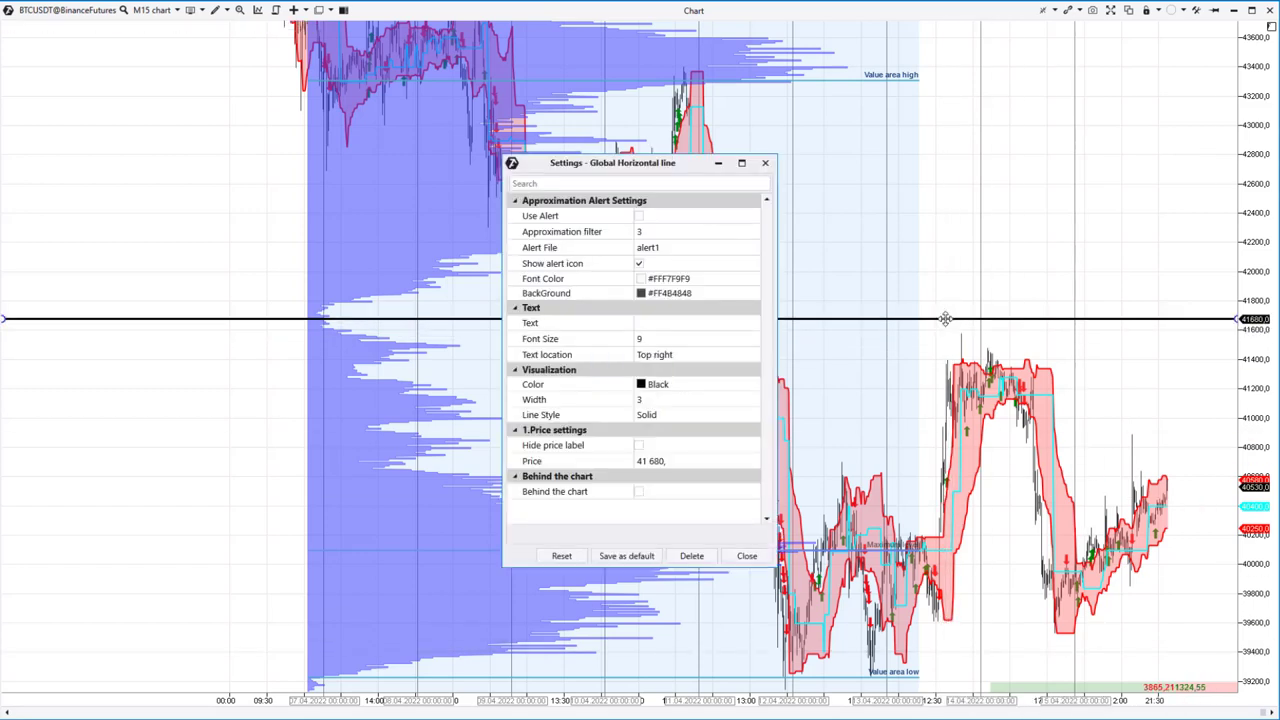
{"action": "left_click", "coordinate": [639, 216]}
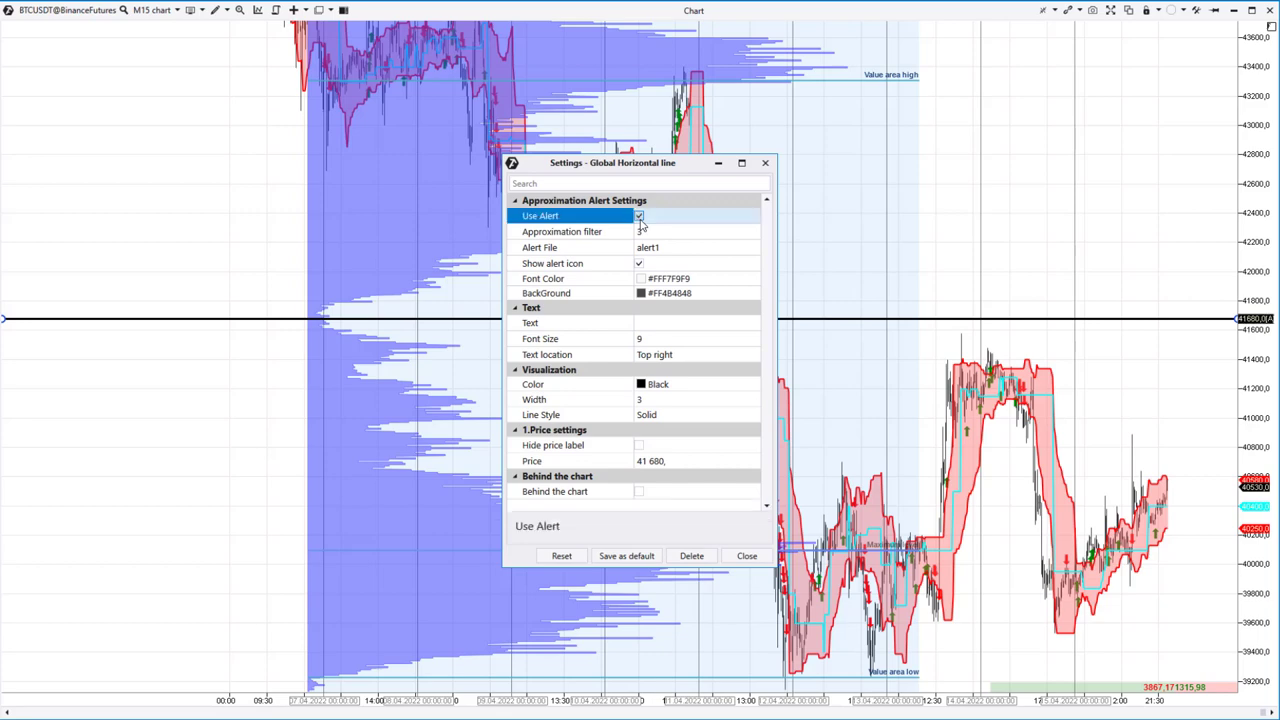